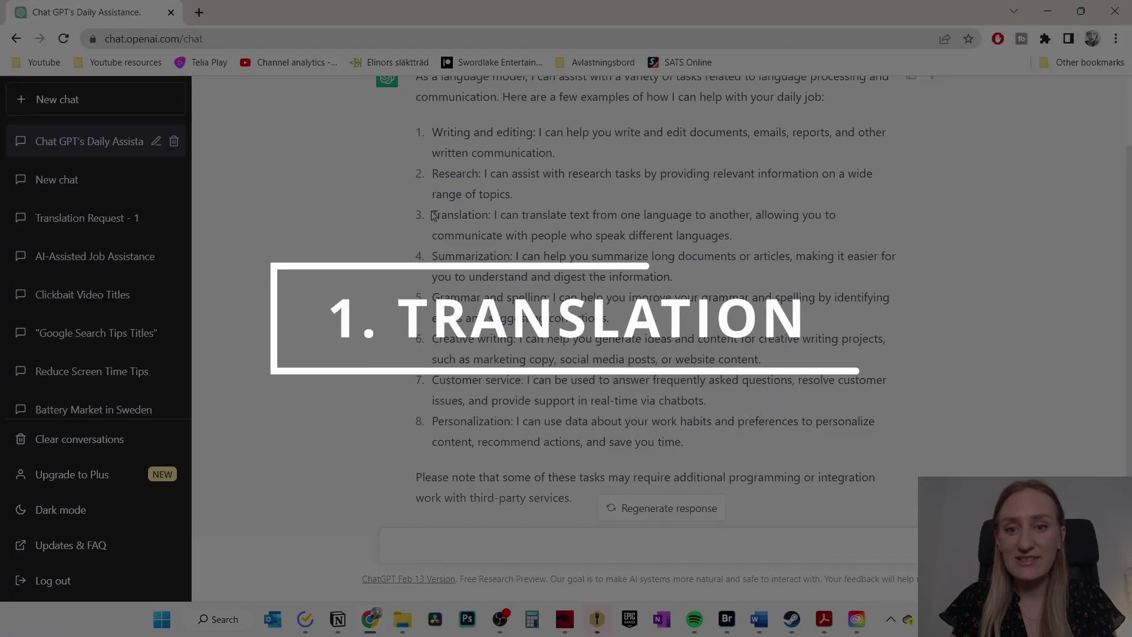
# Open Wikipedia's Iron Maiden article in a new tab and select its four introduction paragraphs
pyautogui.moveTo(433, 215); pyautogui.dragTo(626, 236)
pyautogui.click(968, 261)
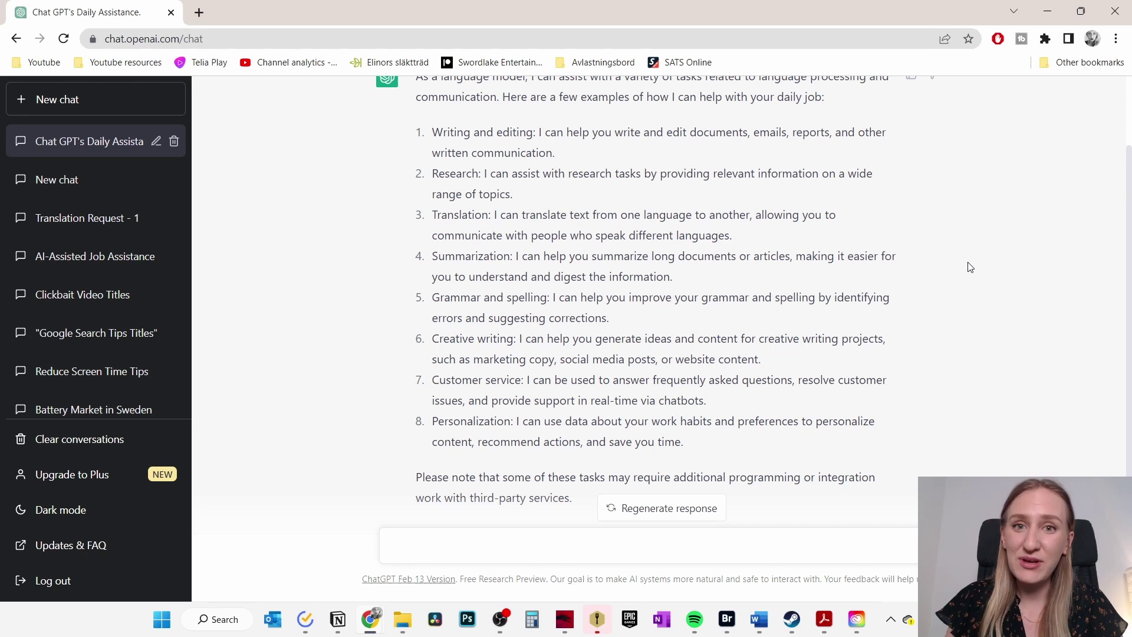
pyautogui.click(199, 13)
pyautogui.write('wikipedia.org')
pyautogui.press('Return')
pyautogui.write('iron maiden')
pyautogui.click(490, 519)
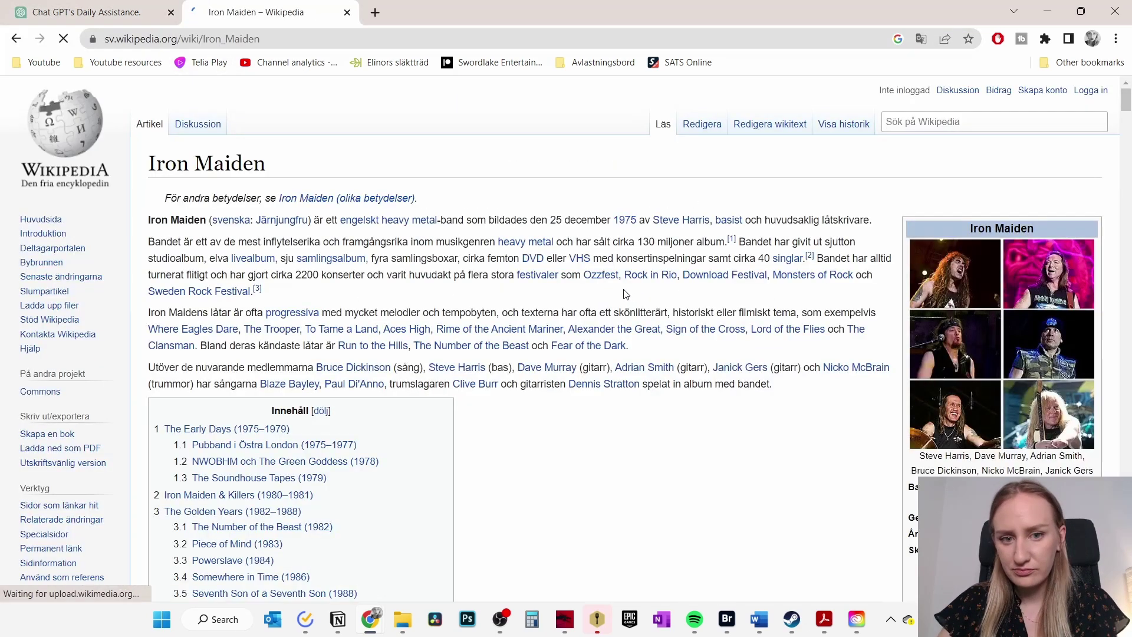
pyautogui.moveTo(771, 437); pyautogui.dragTo(152, 278)
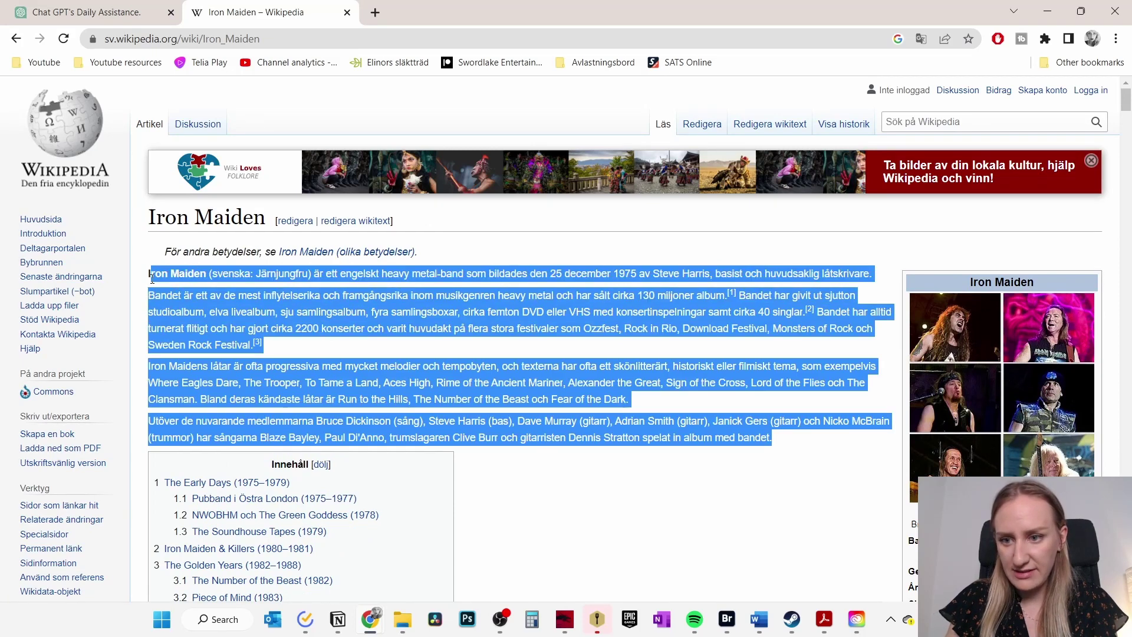
# Send ChatGPT 'Cna you translate this text to english?' with the Swedish intro below it
pyautogui.click(139, 14)
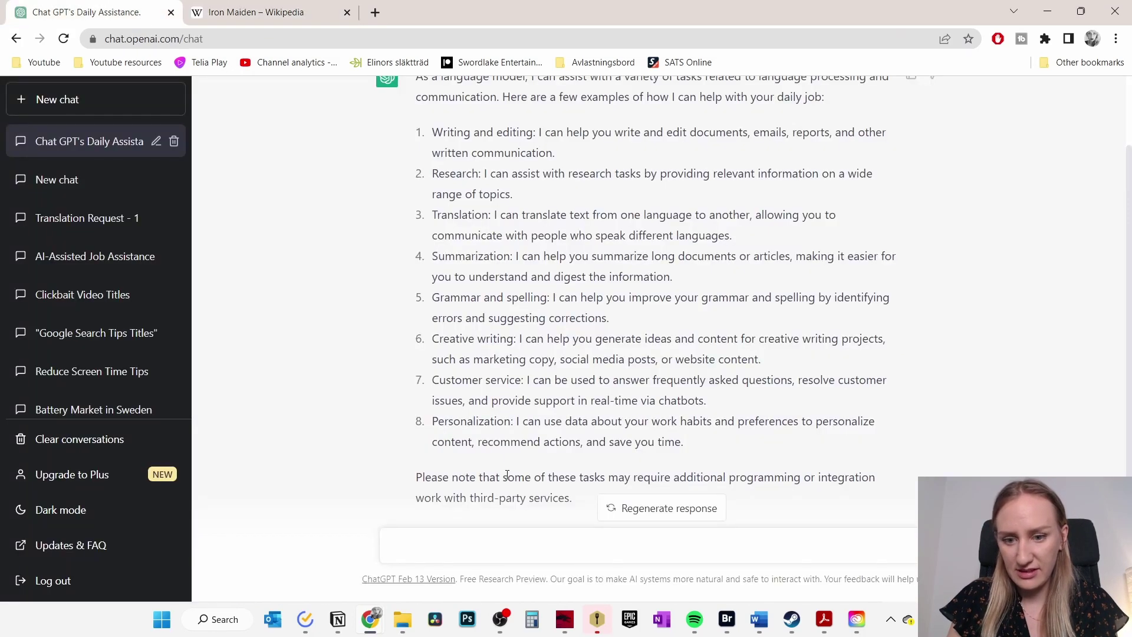
pyautogui.click(436, 546)
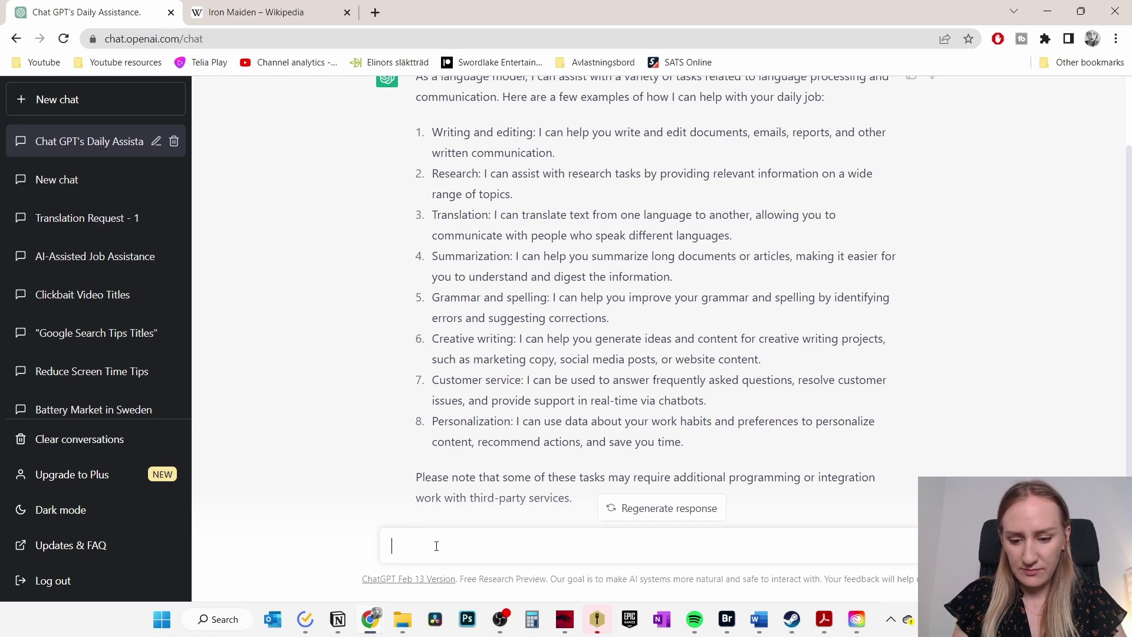
pyautogui.write('Cna you translate this text to english?')
pyautogui.hotkey('shift', 'Return')
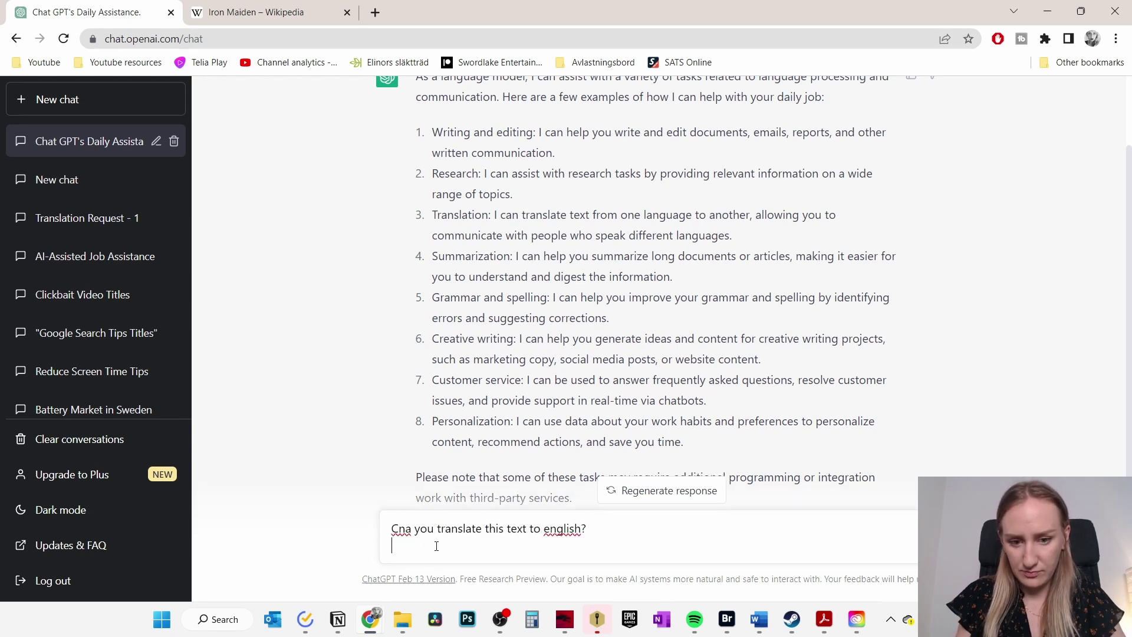
pyautogui.press('Return')
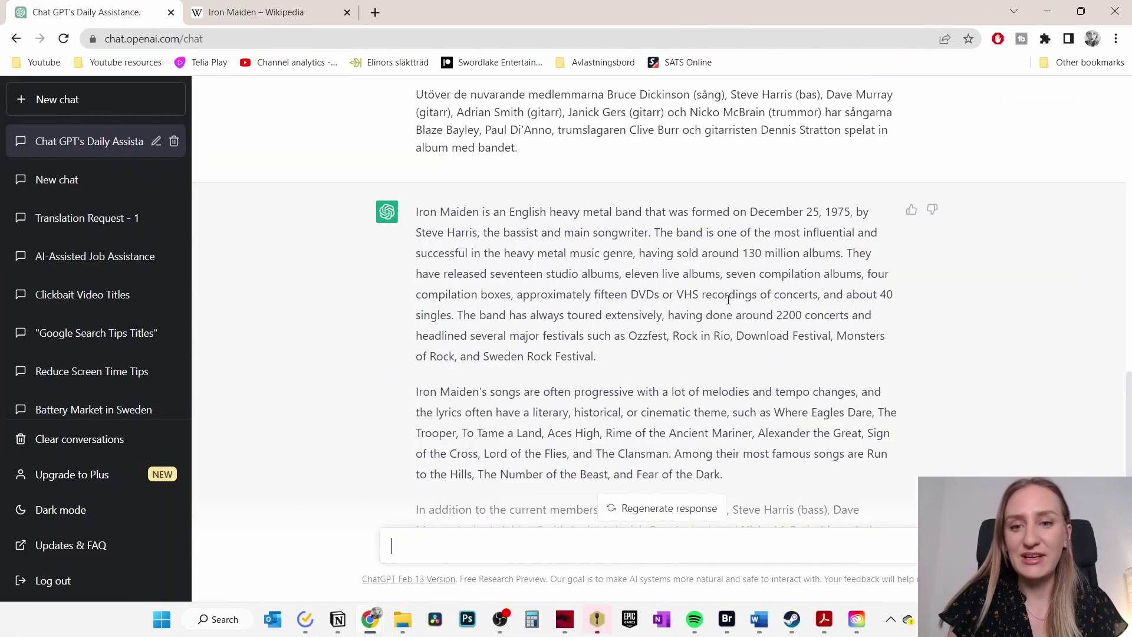
# Review the three-sentence Iron Maiden summary covering sales, albums, tours and musical style
pyautogui.scroll(-3, 729, 293)
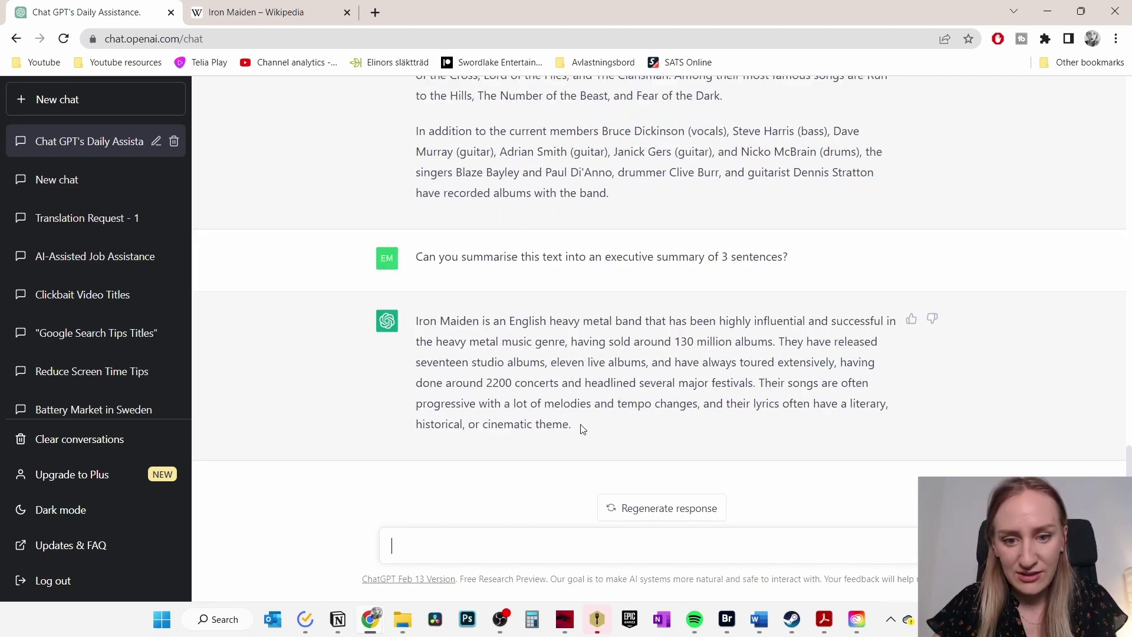
pyautogui.moveTo(575, 424); pyautogui.dragTo(418, 321)
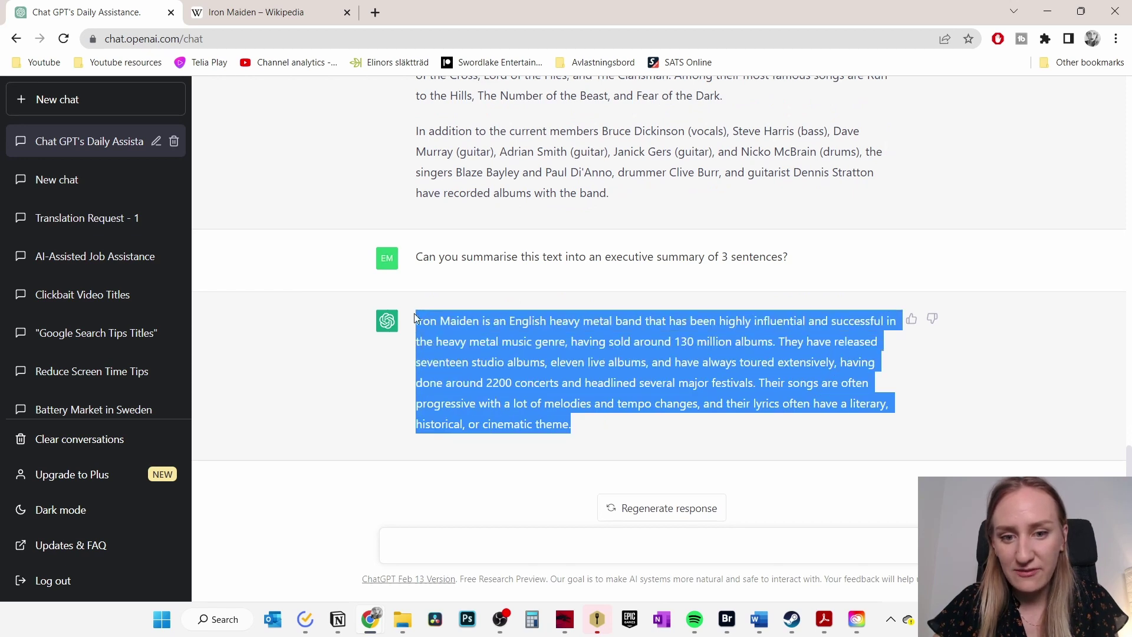
pyautogui.click(416, 316)
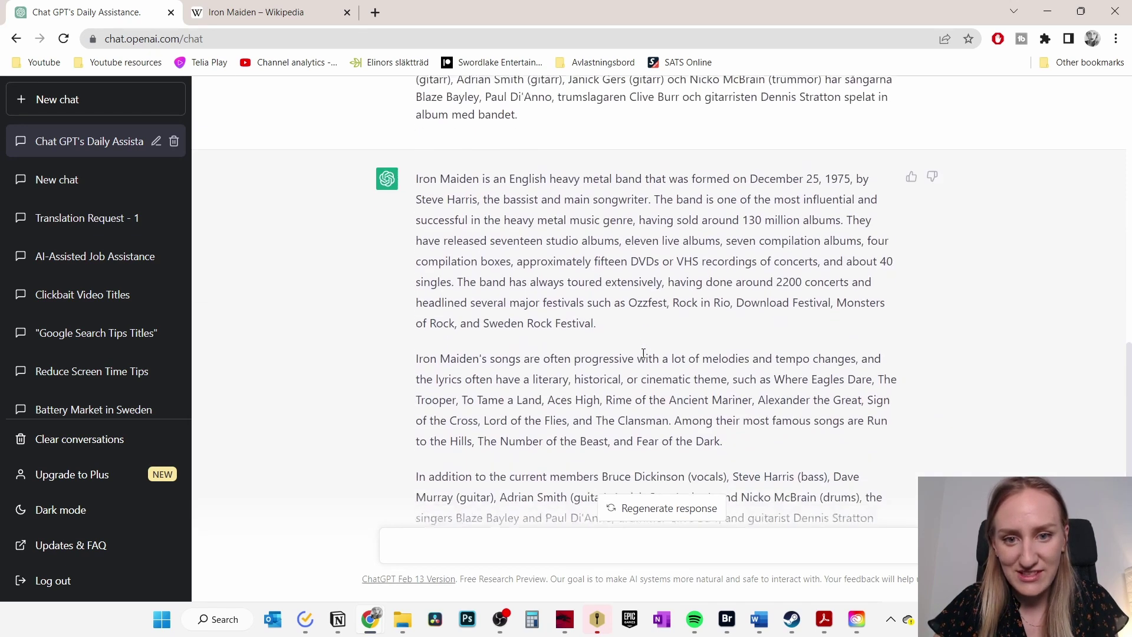
pyautogui.scroll(2, 643, 354)
pyautogui.scroll(-6, 644, 354)
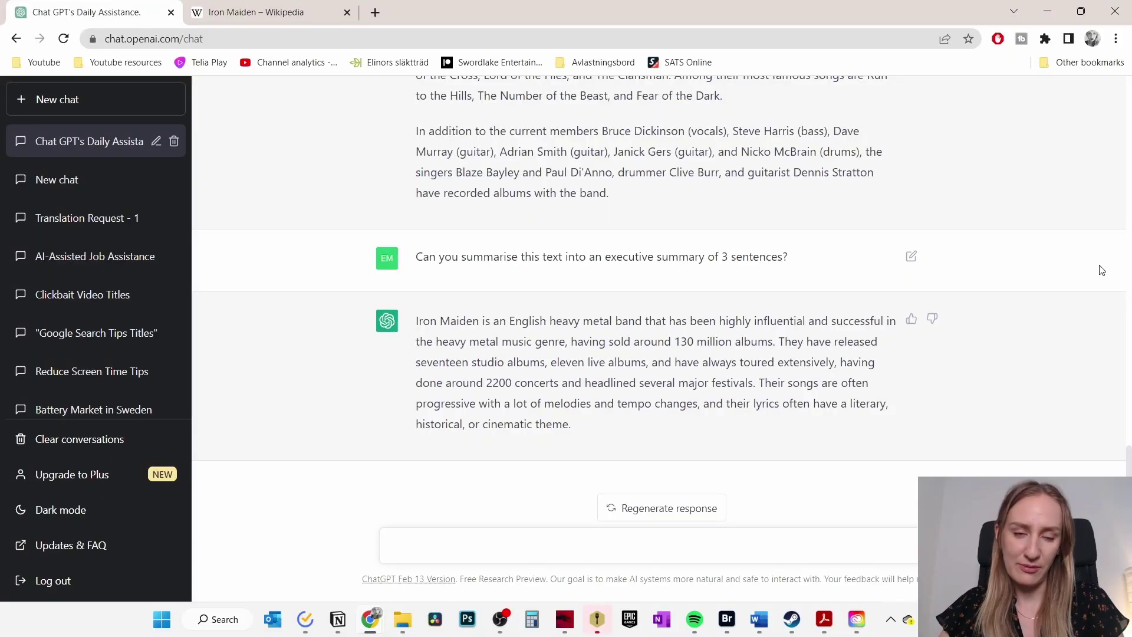
# Ask ChatGPT for a job ad for a junior management consultant within strategy and innovation
pyautogui.click(481, 554)
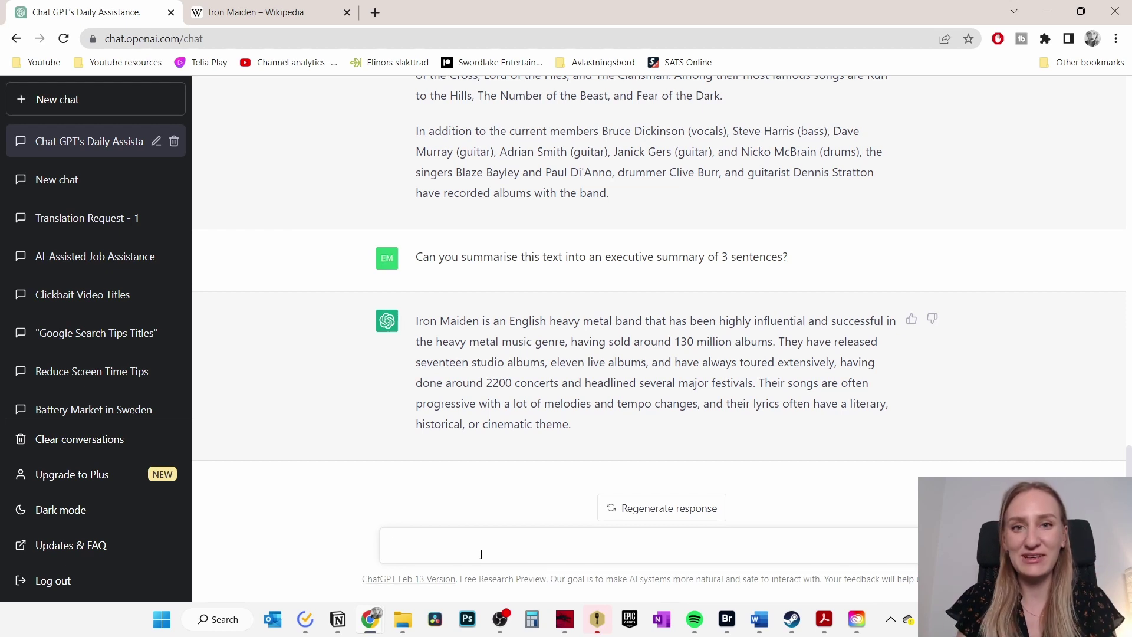
pyautogui.write('Please write a ')
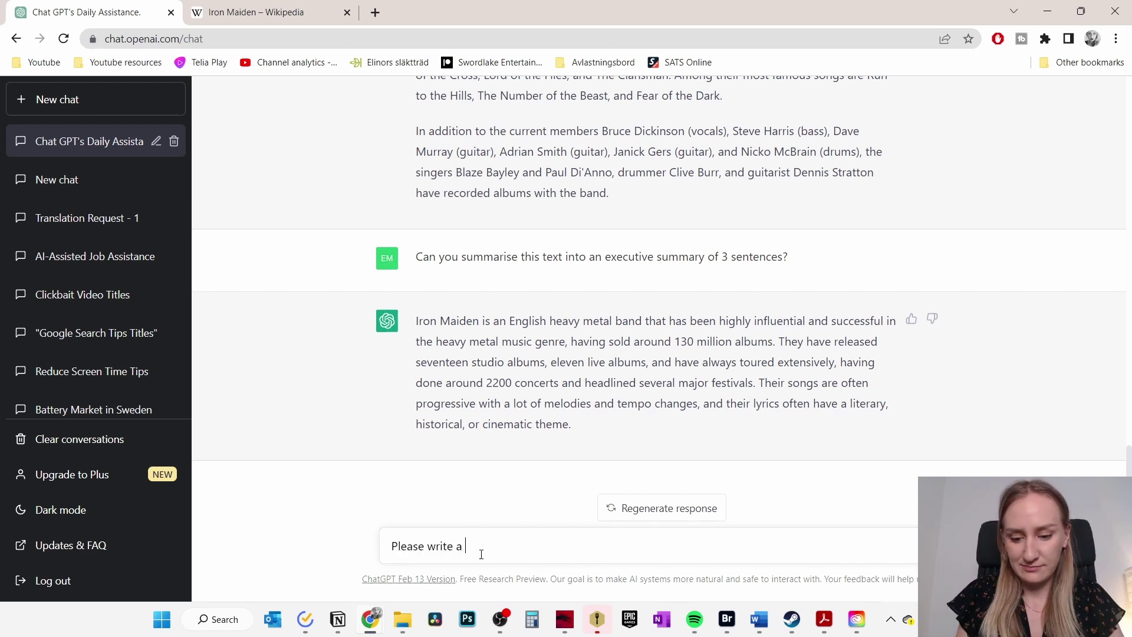
pyautogui.write('job ad for a junior management consultant wi')
pyautogui.press('BackSpace')
pyautogui.press('BackSpace')
pyautogui.press('BackSpace')
pyautogui.press('BackSpace')
pyautogui.press('BackSpace')
pyautogui.press('BackSpace')
pyautogui.press('BackSpace')
pyautogui.press('BackSpace')
pyautogui.press('BackSpace')
pyautogui.press('BackSpace')
pyautogui.press('BackSpace')
pyautogui.press('BackSpace')
pyautogui.press('BackSpace')
pyautogui.write('management consultant within strategy and innovation')
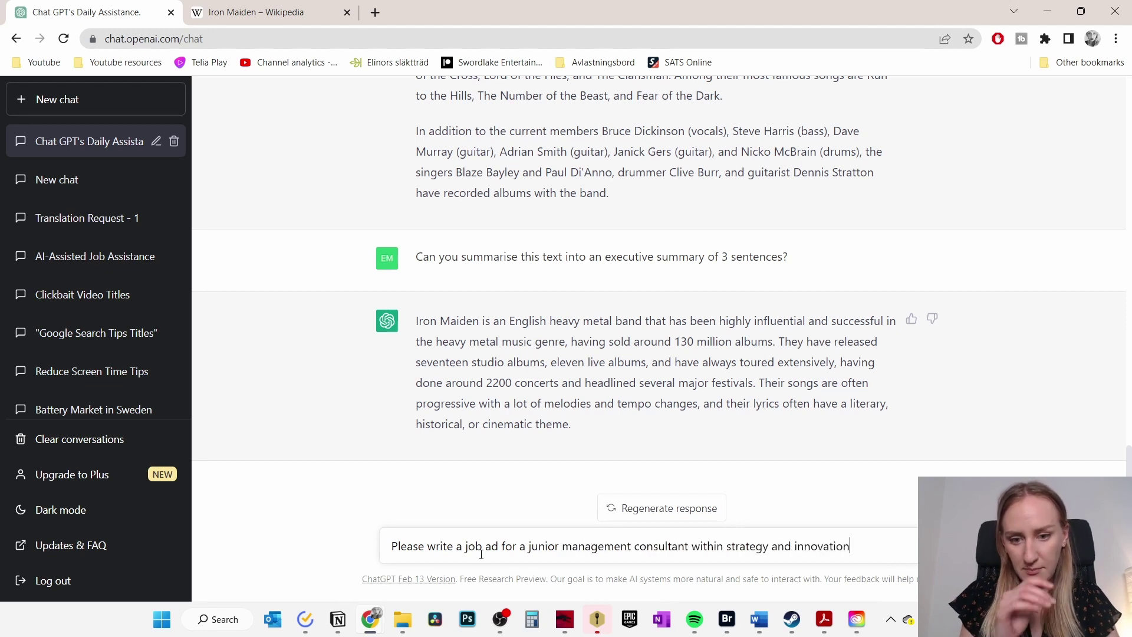
pyautogui.press('Return')
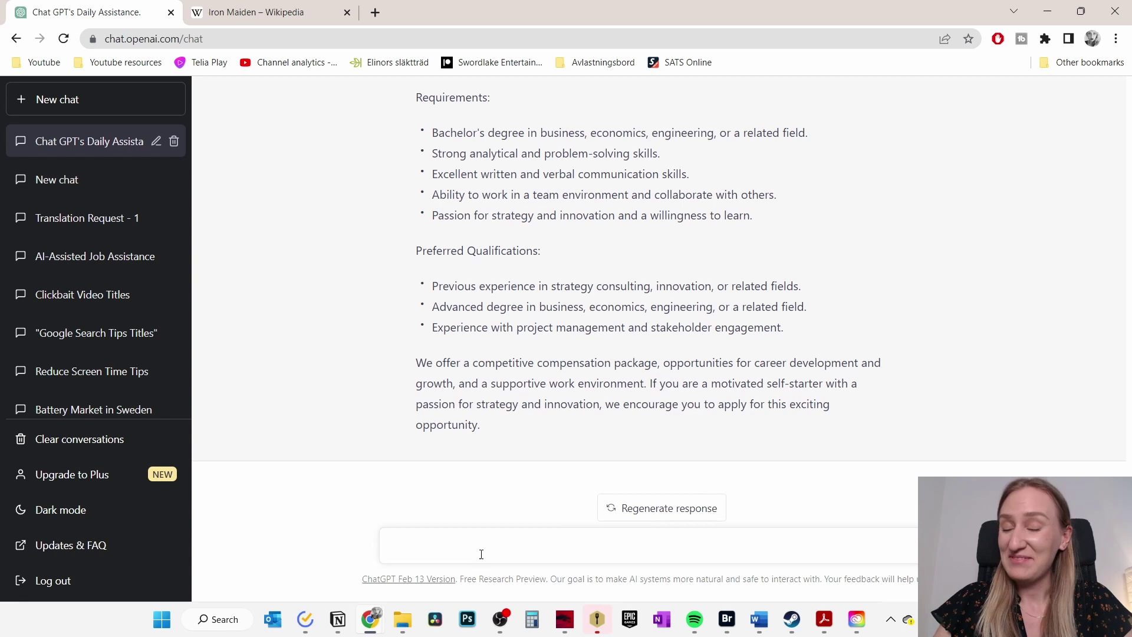
# Read through the generated job ad, marking its Preferred Qualifications heading
pyautogui.click(481, 554)
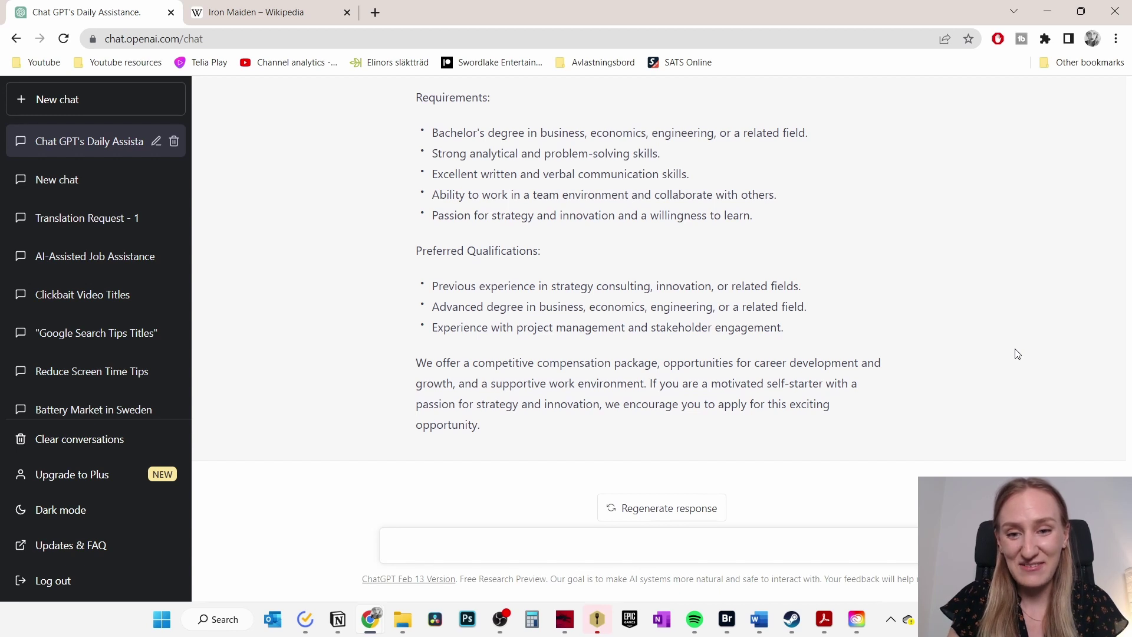
pyautogui.scroll(8, 973, 352)
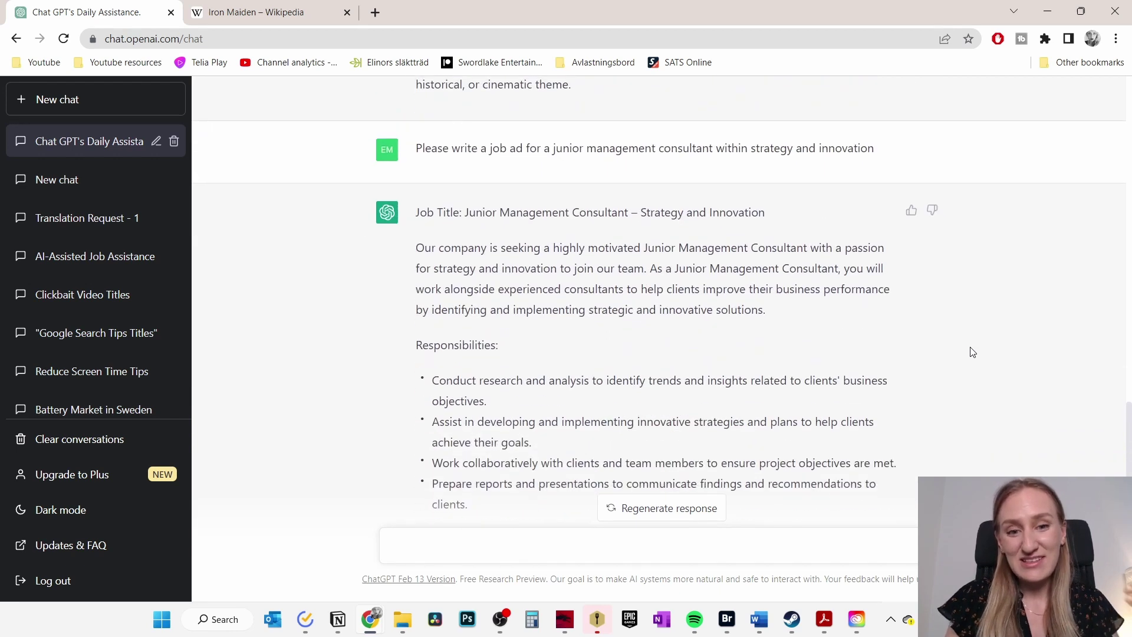
pyautogui.scroll(-8, 786, 267)
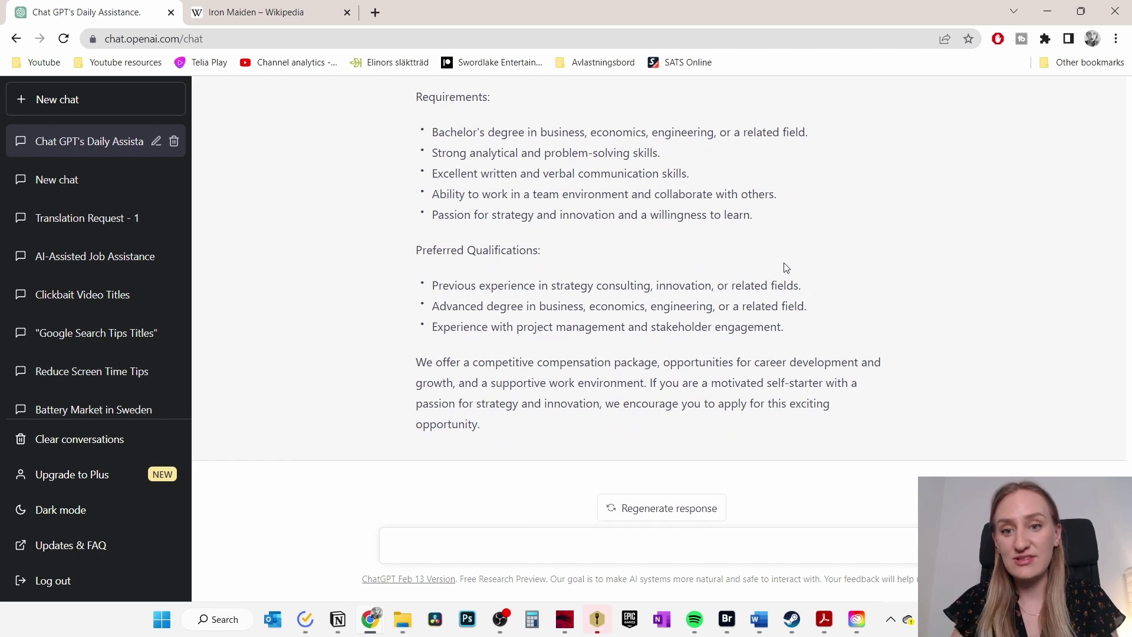
pyautogui.scroll(3, 559, 248)
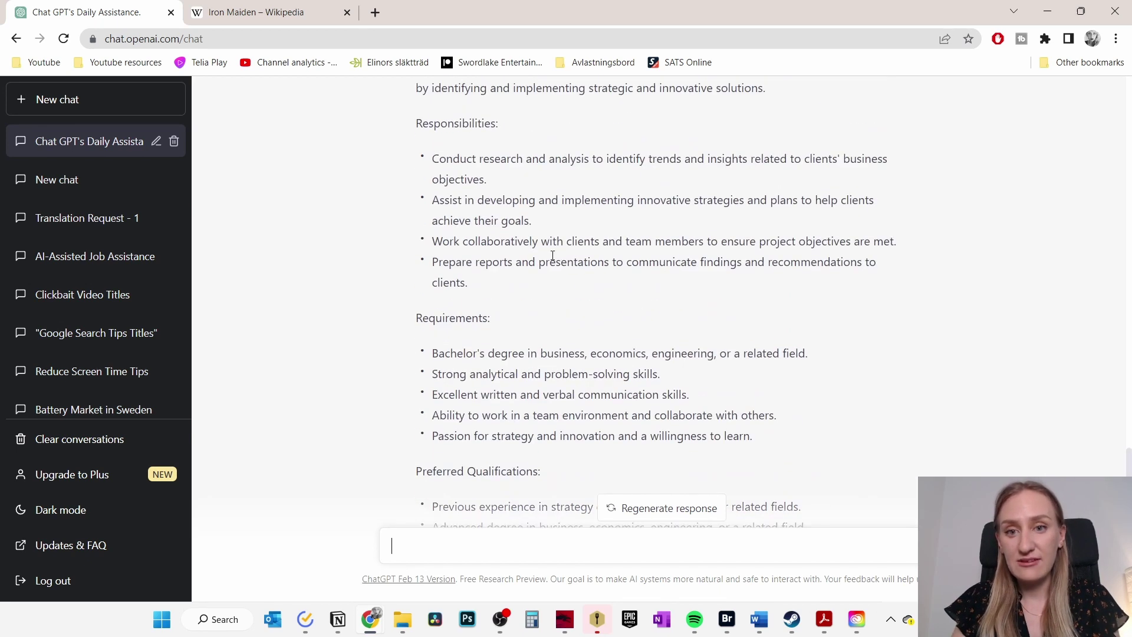
pyautogui.scroll(2, 553, 254)
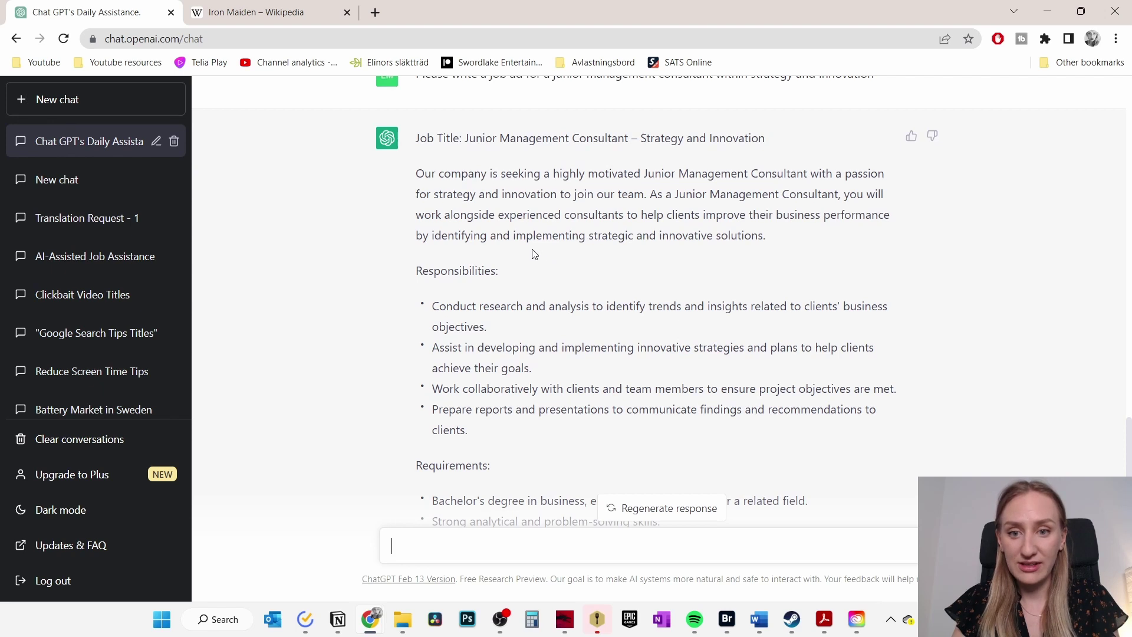
pyautogui.scroll(-5, 534, 254)
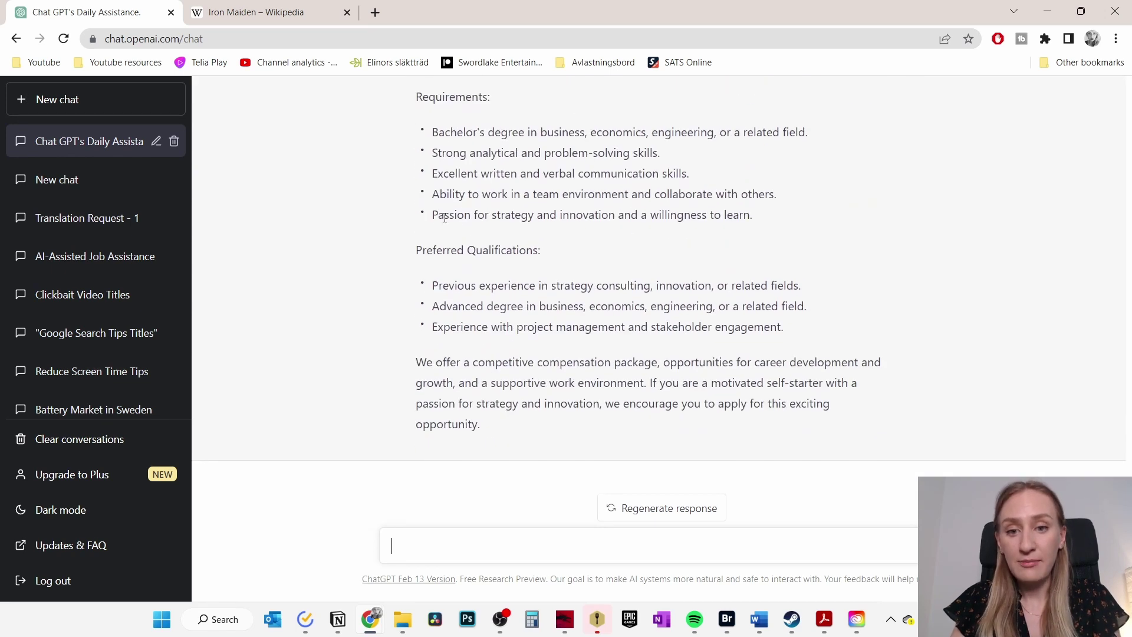
pyautogui.moveTo(541, 253); pyautogui.dragTo(418, 251)
pyautogui.click(538, 273)
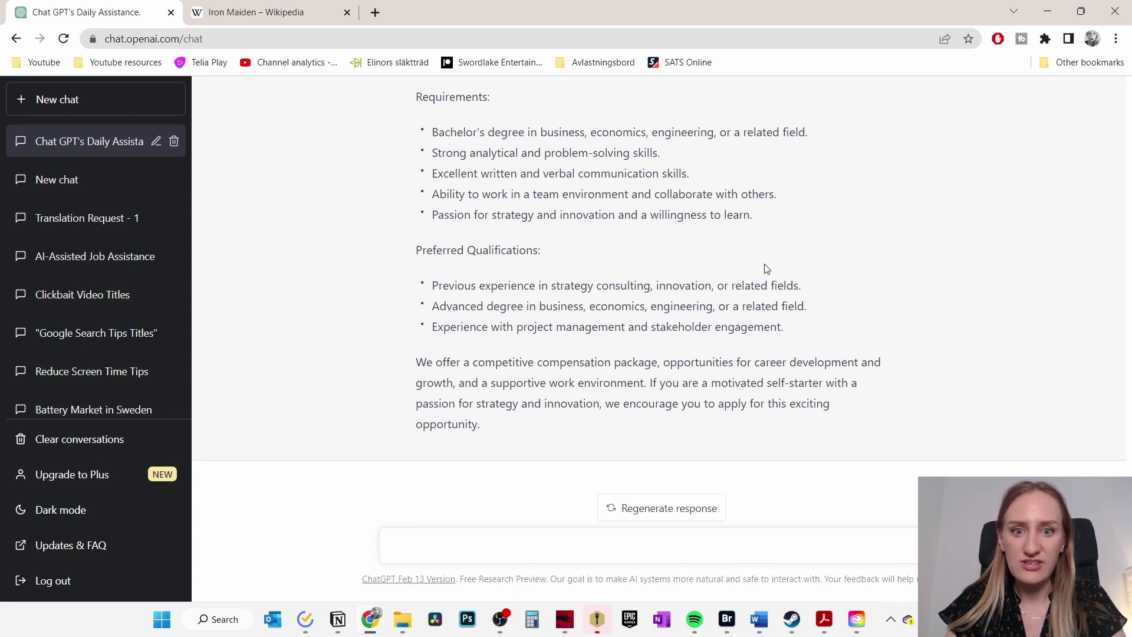
# Begin typing the request 'Please explain ca' for a carbon capture explanation
pyautogui.write('Please explain ca')
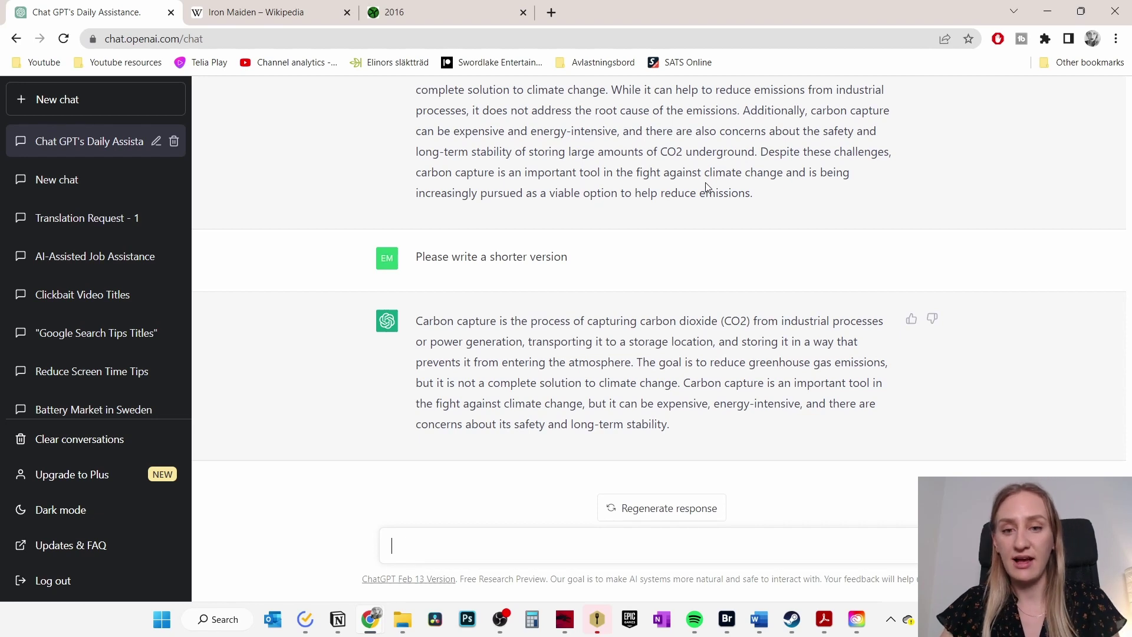
# Select the whole 2016 plane crash table on its page
pyautogui.click(445, 12)
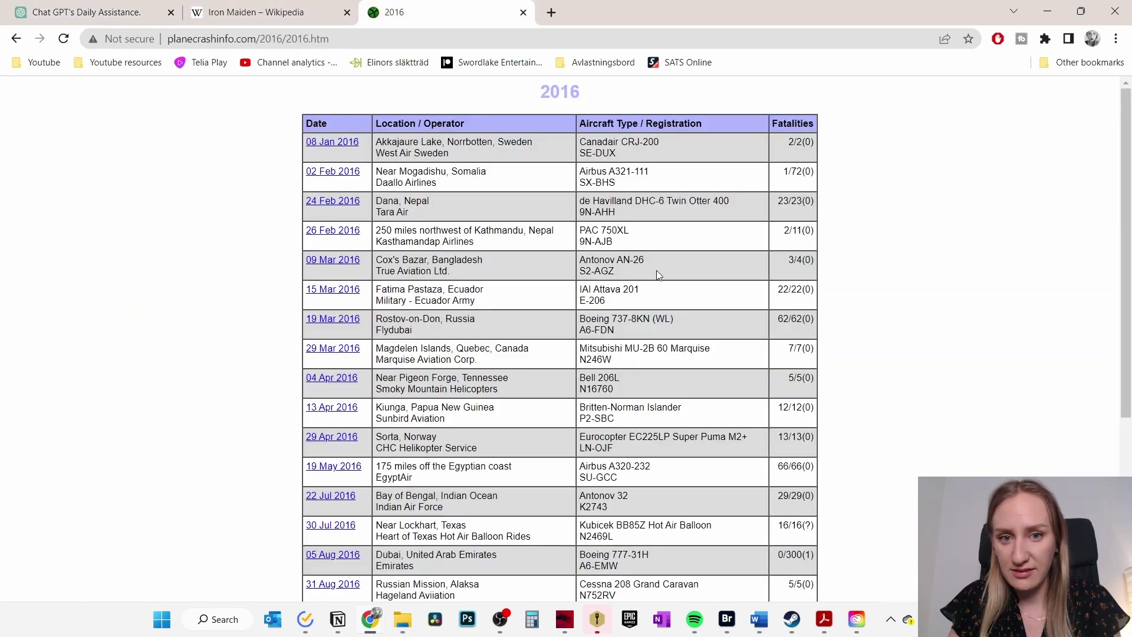
pyautogui.scroll(-5, 725, 342)
pyautogui.moveTo(815, 520); pyautogui.dragTo(306, 130)
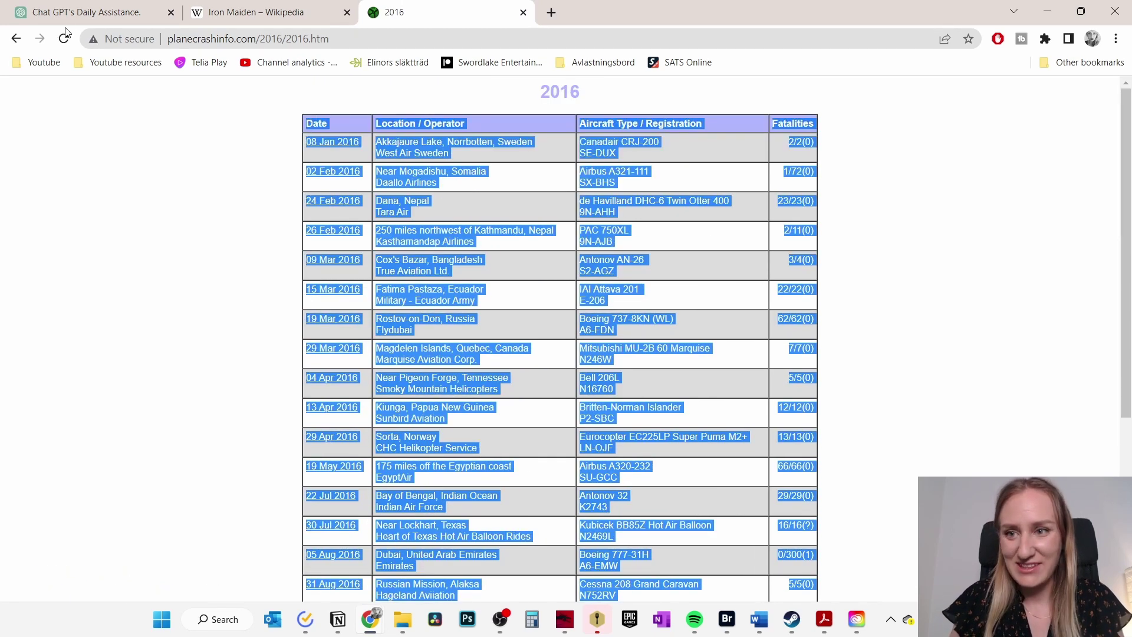
pyautogui.click(89, 12)
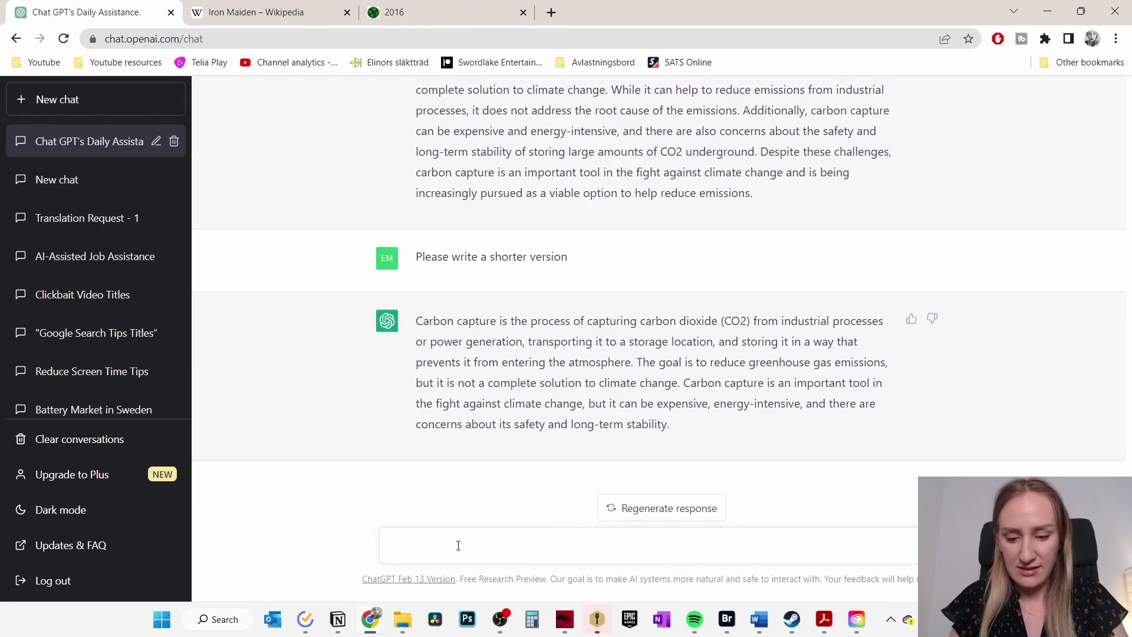
# Ask ChatGPT to analyse the data, then 'What are the most interesting things with this data?'
pyautogui.write('Please analyse th')
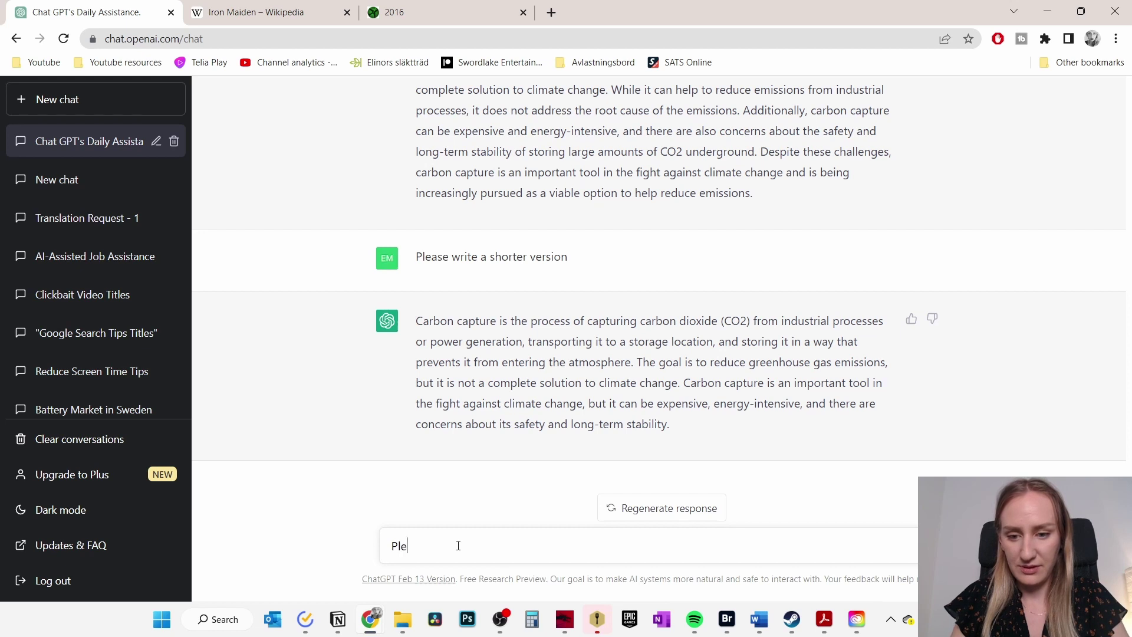
pyautogui.write('is data')
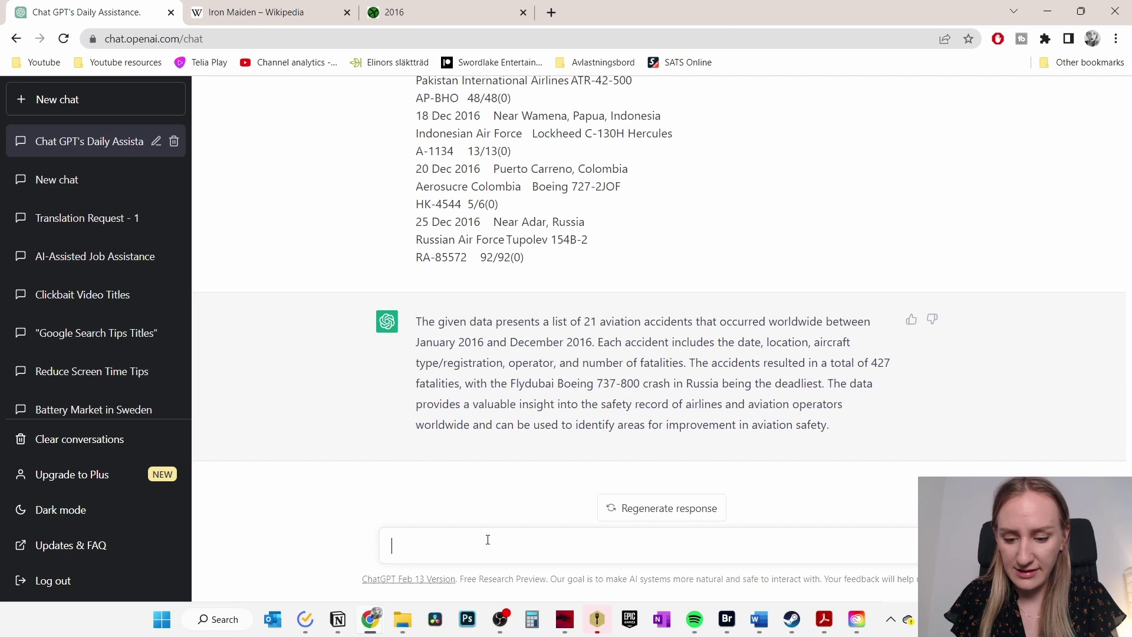
pyautogui.write('What are the most interesting things with this data?')
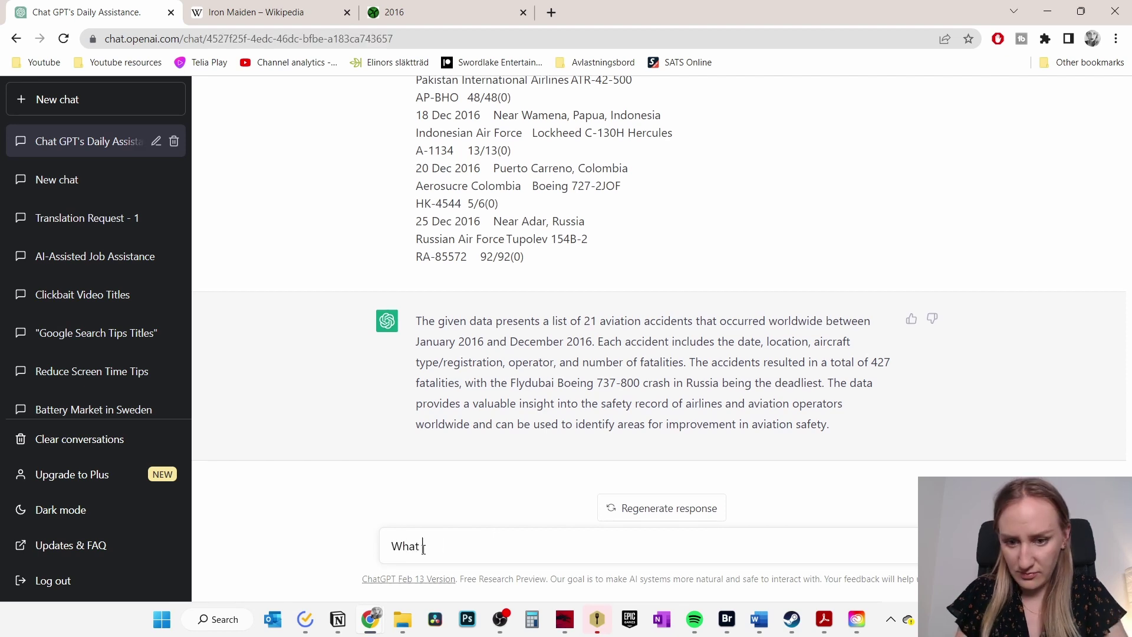
pyautogui.press('Return')
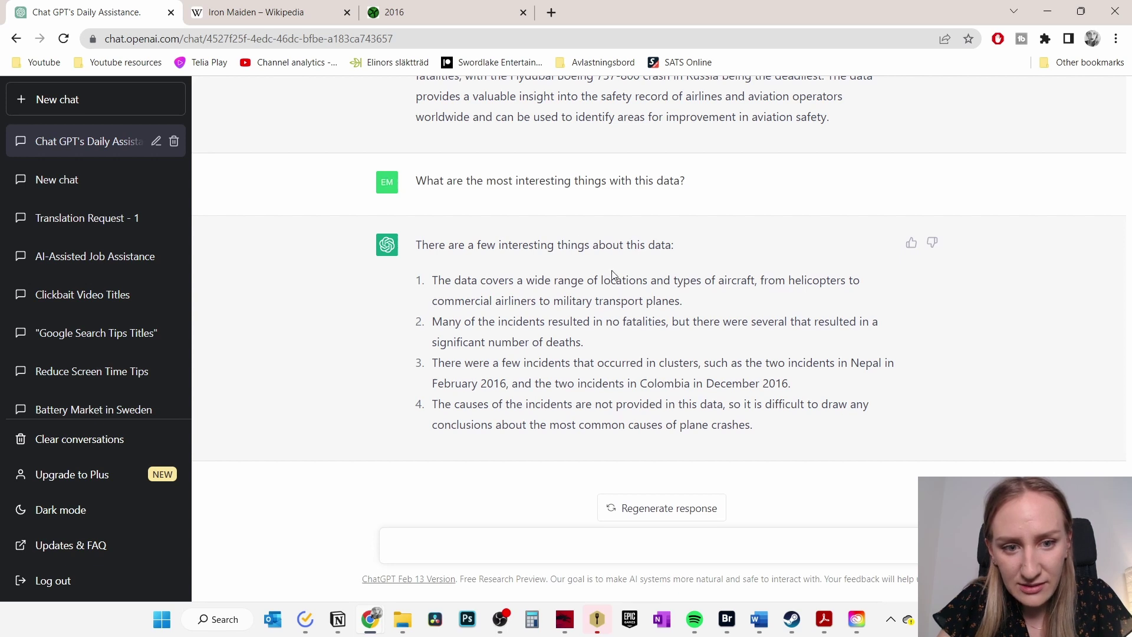
# Check the points on aircraft variety and missing crash causes against the 2016 crash table
pyautogui.moveTo(701, 306); pyautogui.dragTo(626, 283)
pyautogui.click(708, 304)
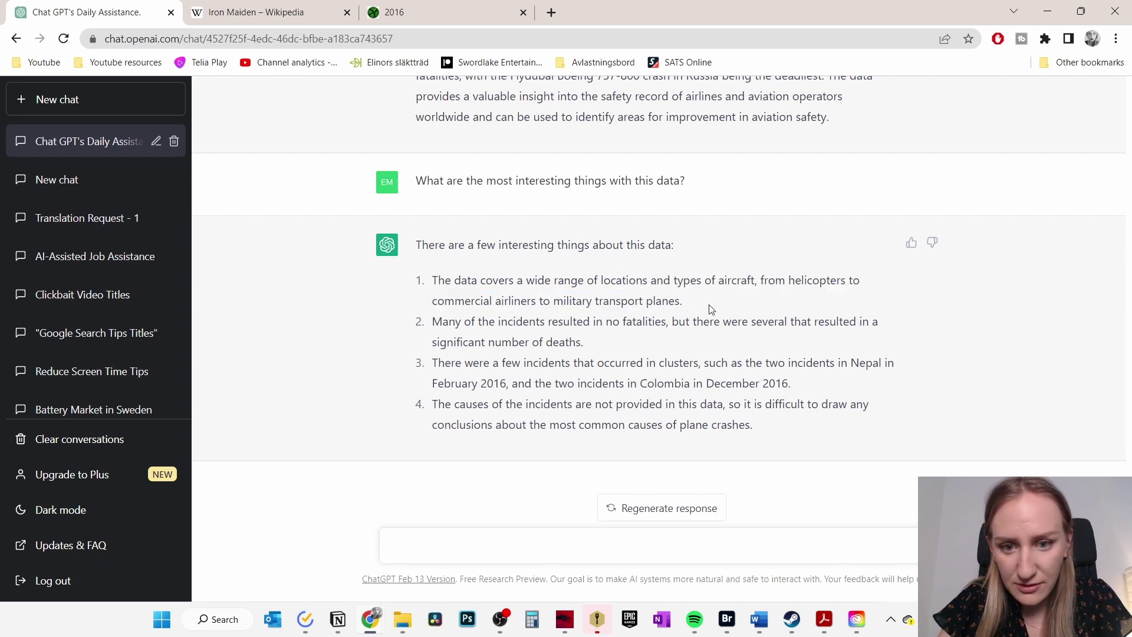
pyautogui.click(394, 12)
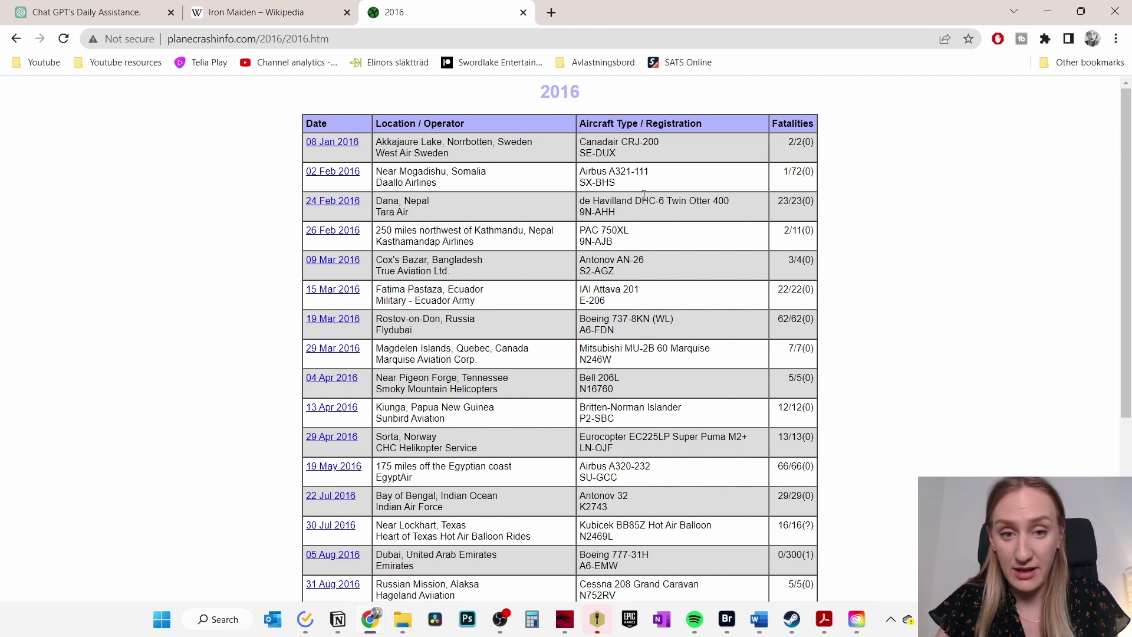
pyautogui.hotkey('ctrl', '1')
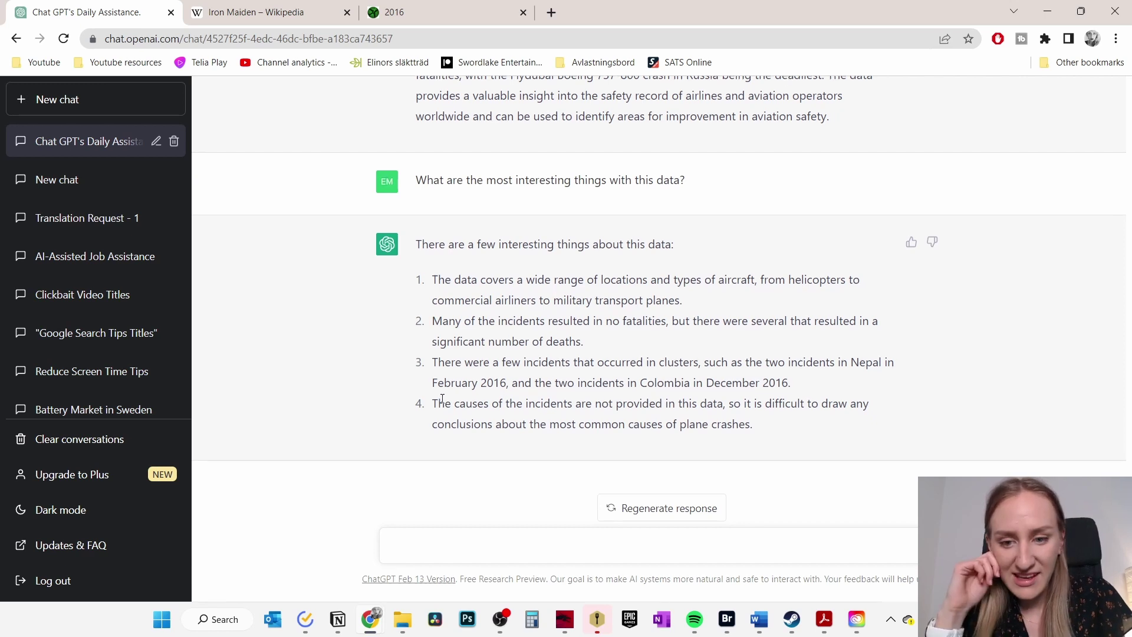
pyautogui.moveTo(434, 405); pyautogui.dragTo(760, 428)
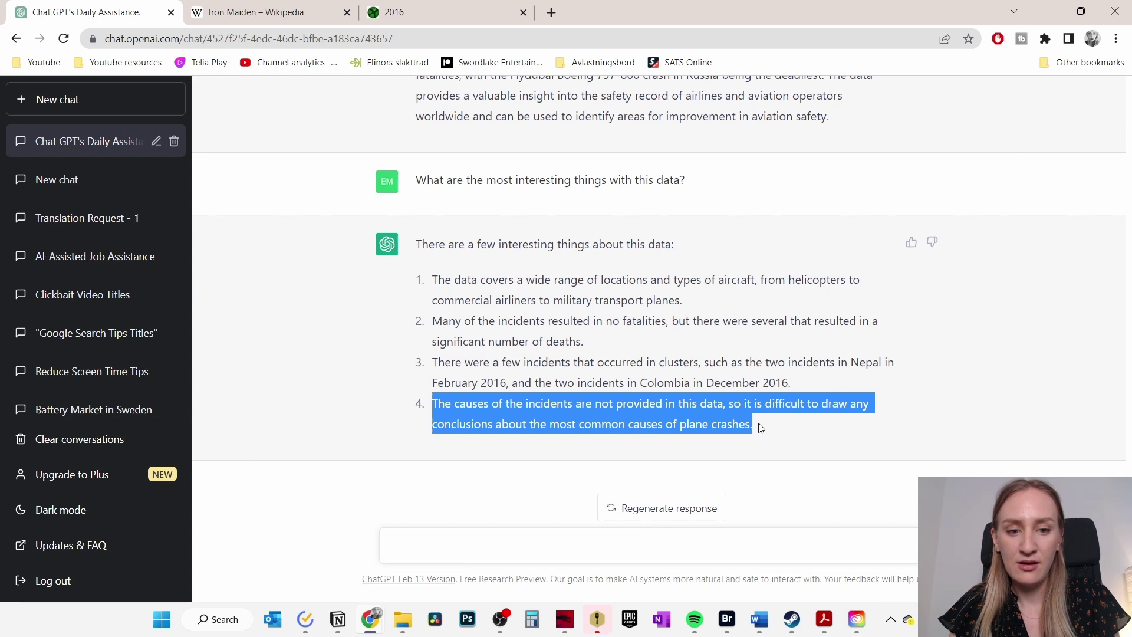
pyautogui.click(739, 422)
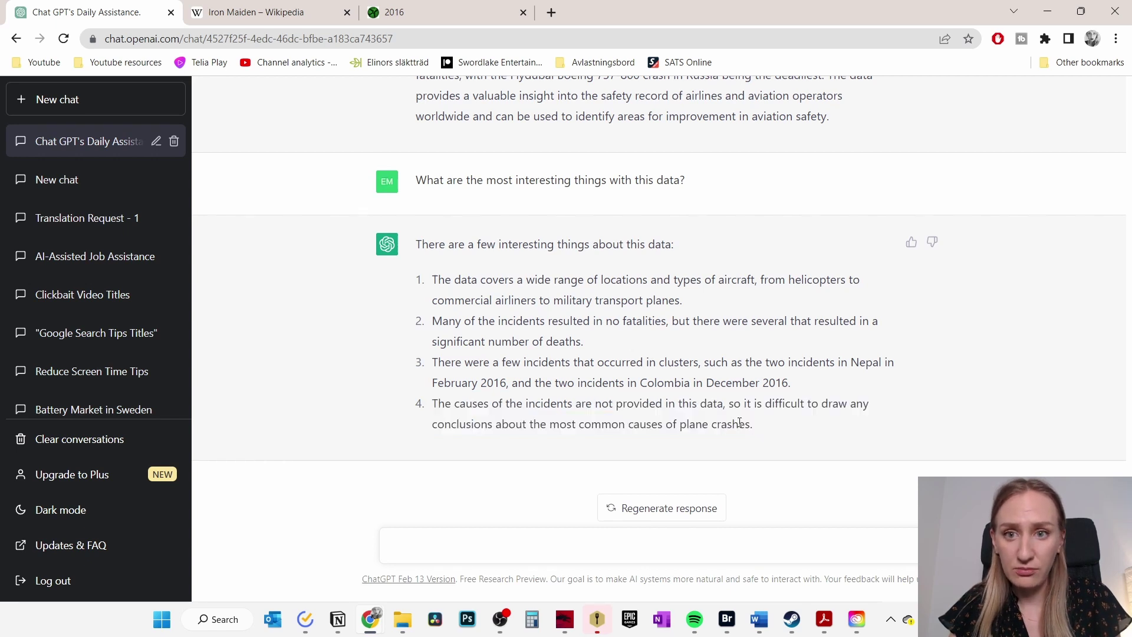
pyautogui.click(437, 12)
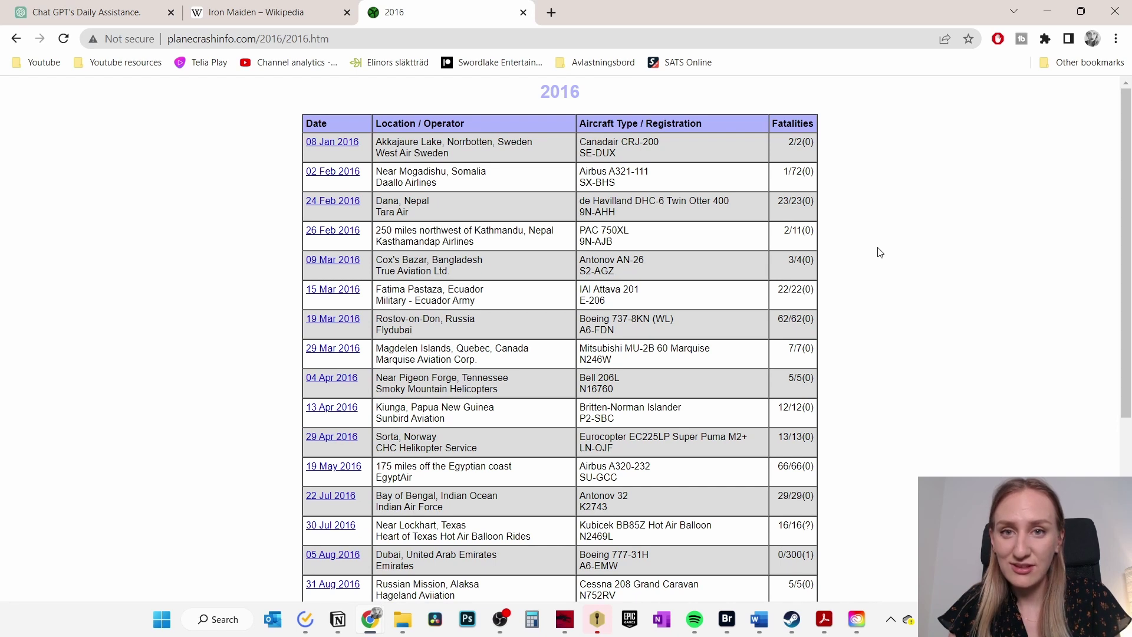
# Review the ChatGPT table of Swedish municipalities and counties from Ale to Boxholm
pyautogui.click(98, 13)
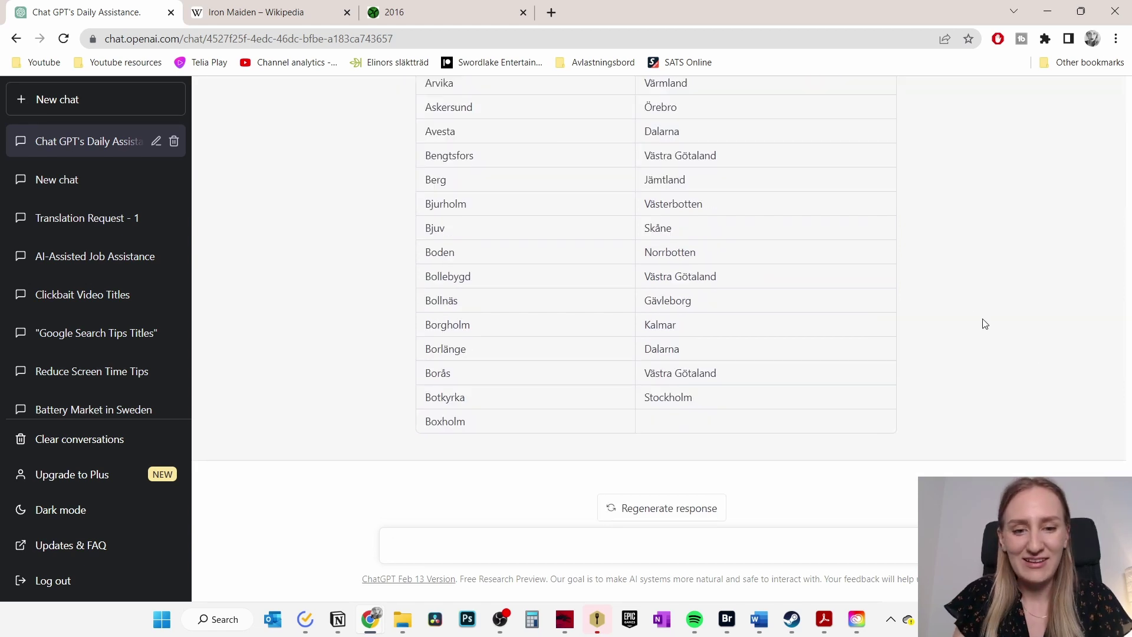
pyautogui.scroll(6, 983, 323)
pyautogui.scroll(-6, 974, 318)
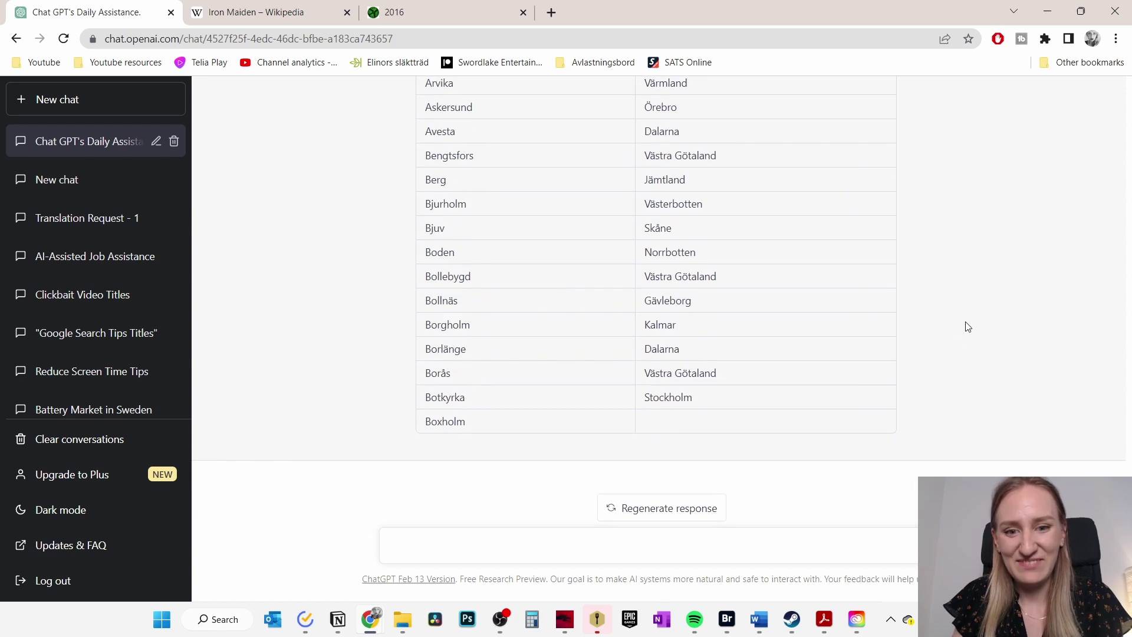
pyautogui.moveTo(885, 394); pyautogui.dragTo(377, 107)
pyautogui.click(947, 227)
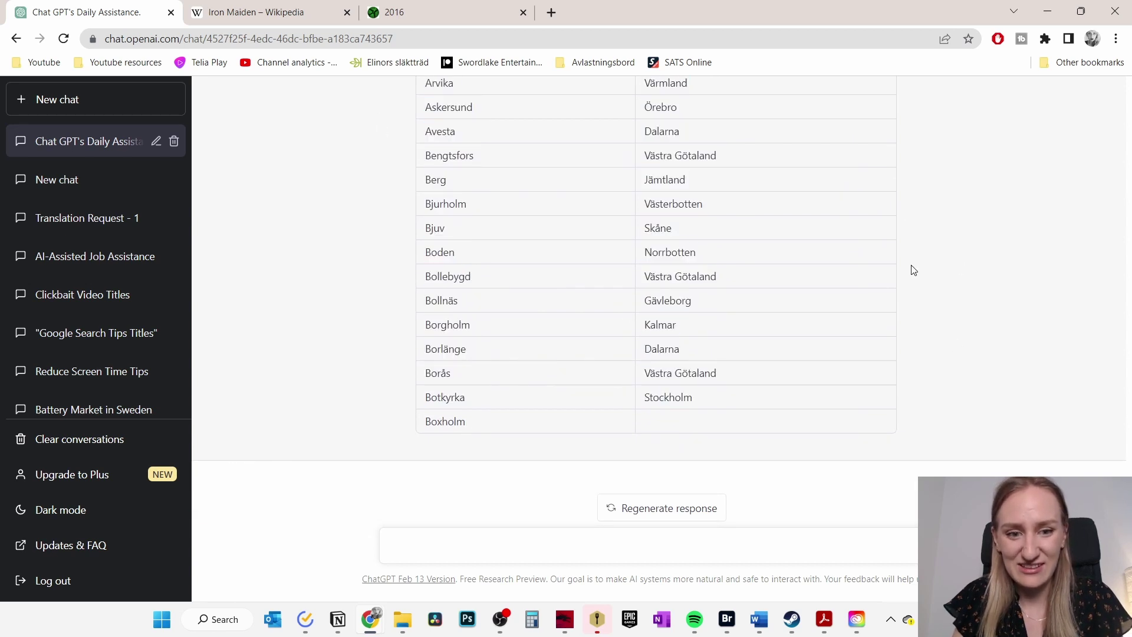
pyautogui.scroll(1, 920, 273)
pyautogui.scroll(-1, 921, 275)
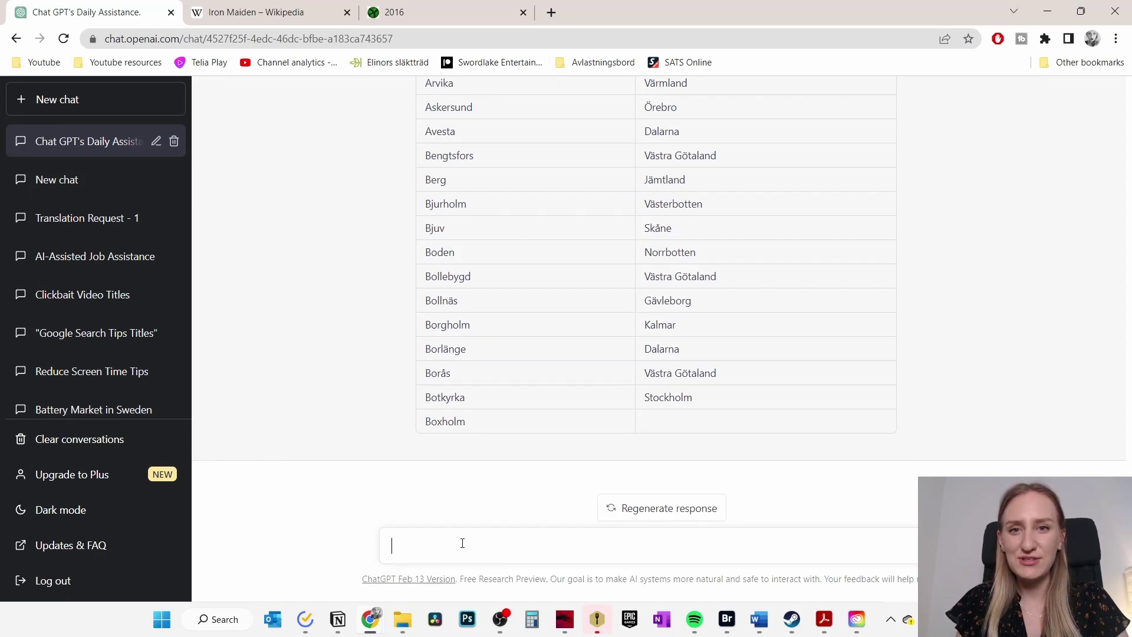
# Ask ChatGPT 'What should be included in a market analysis?' and skim the answer
pyautogui.click(462, 543)
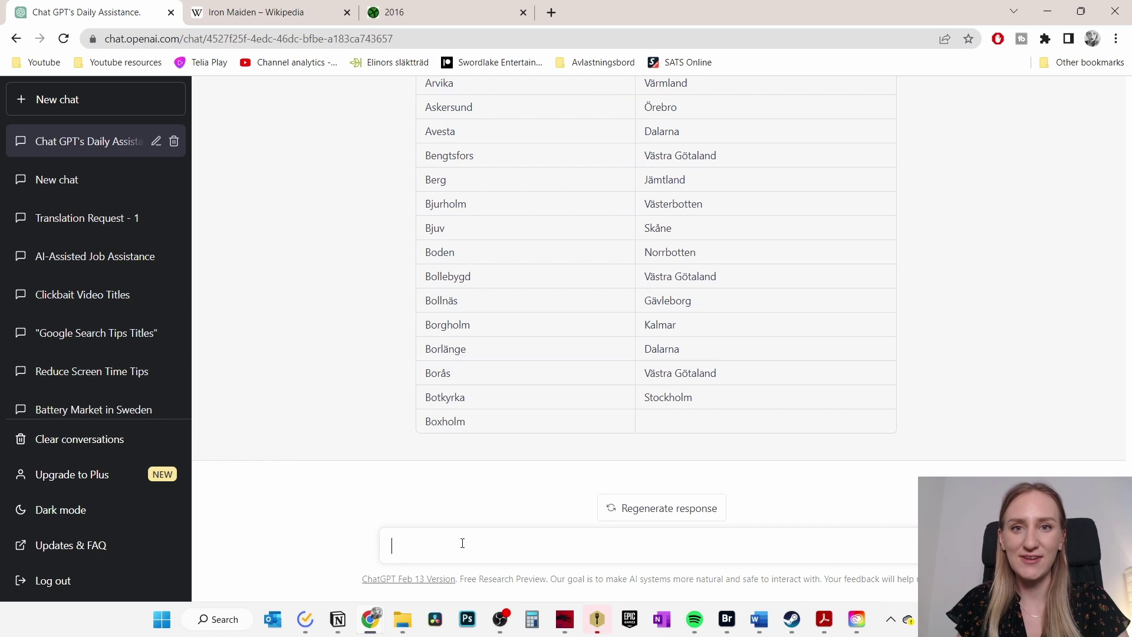
pyautogui.write('What should be included in a market analysis?')
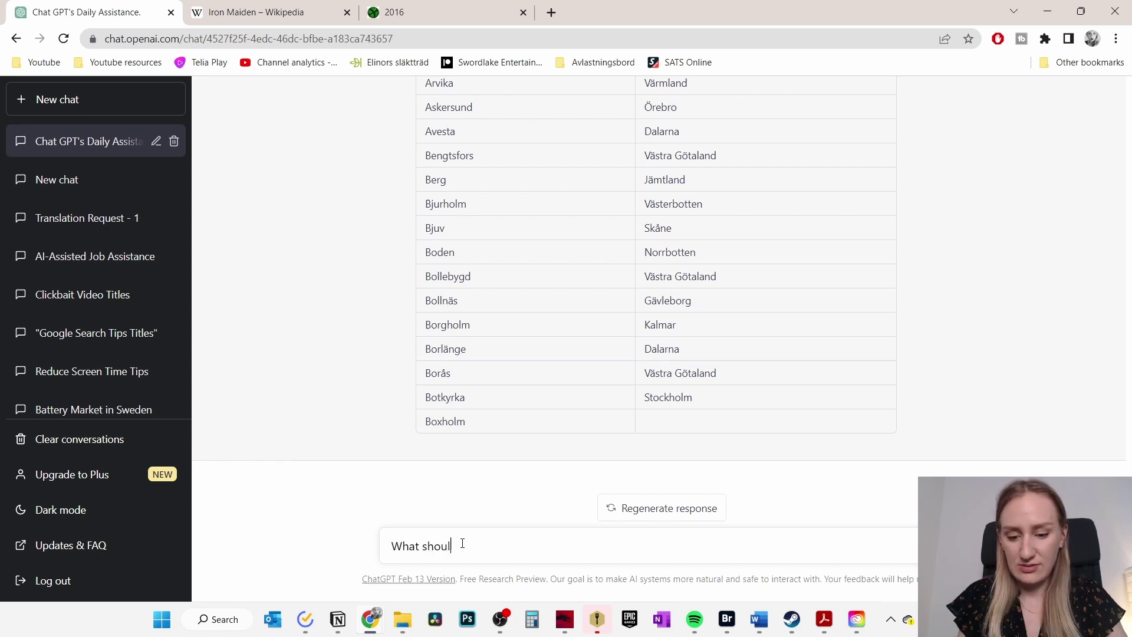
pyautogui.press('Return')
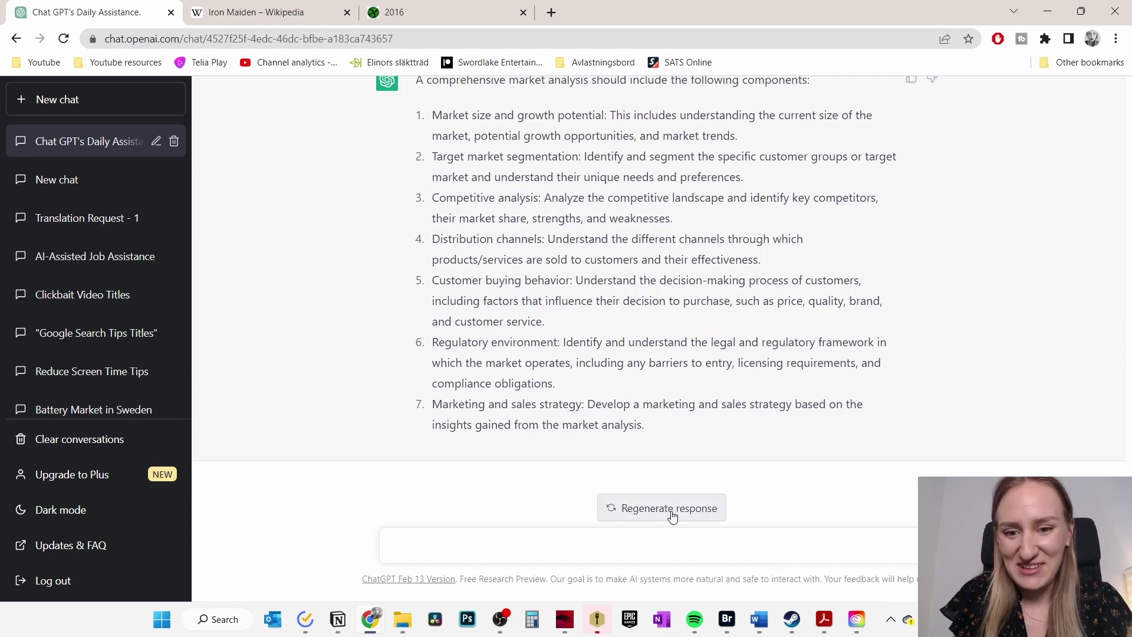
pyautogui.scroll(1, 670, 366)
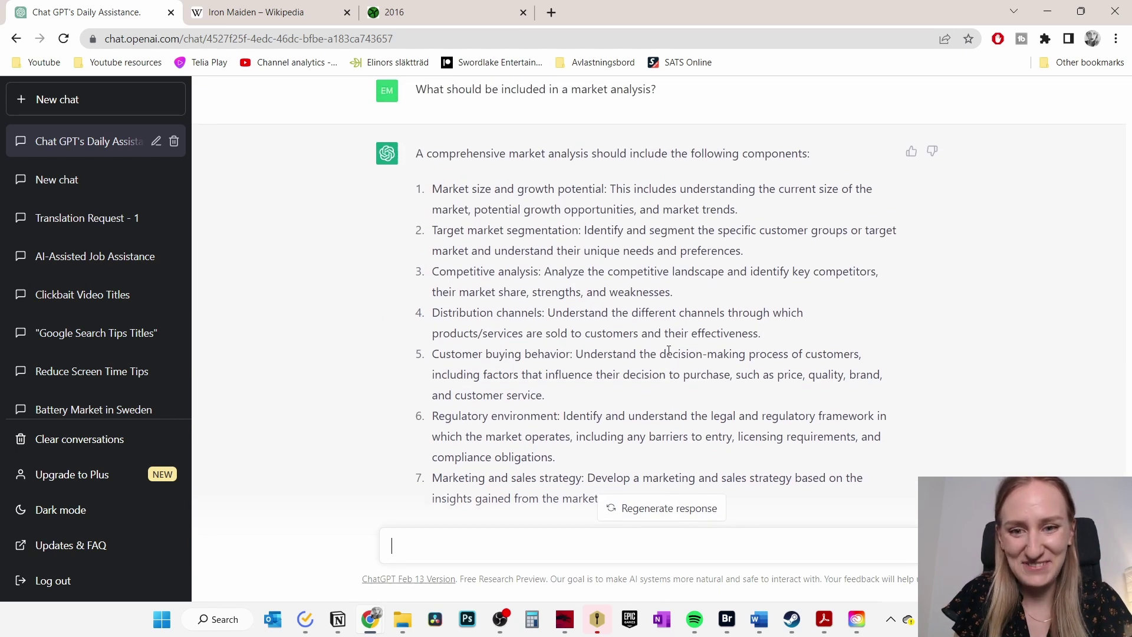
pyautogui.scroll(-1, 613, 310)
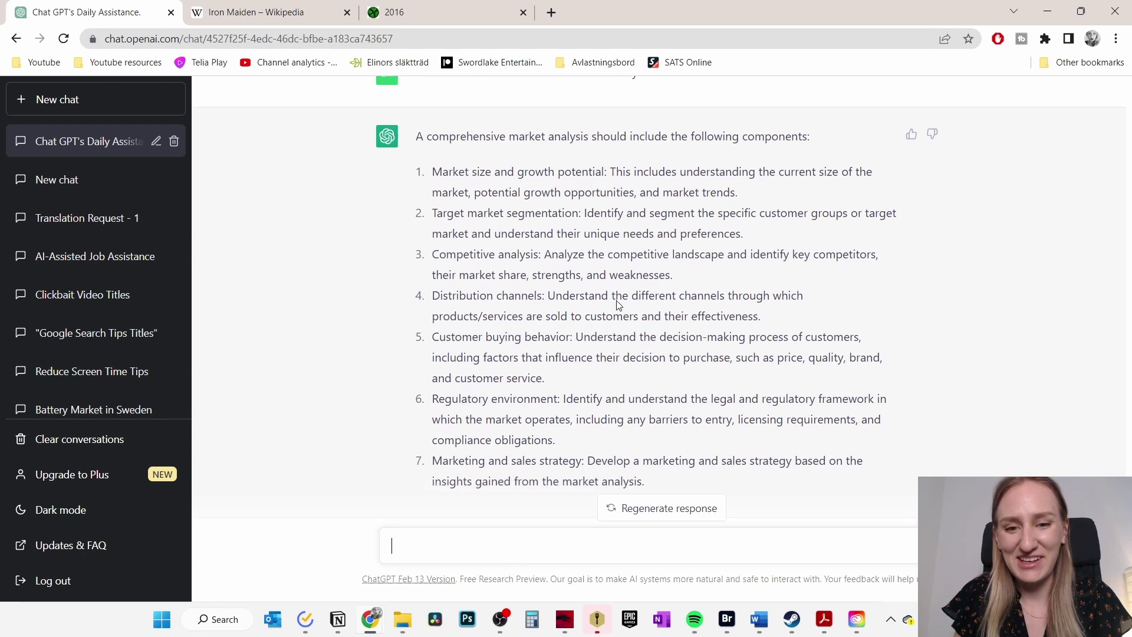
# Request a market analysis of the Swedish battery market
pyautogui.click(449, 548)
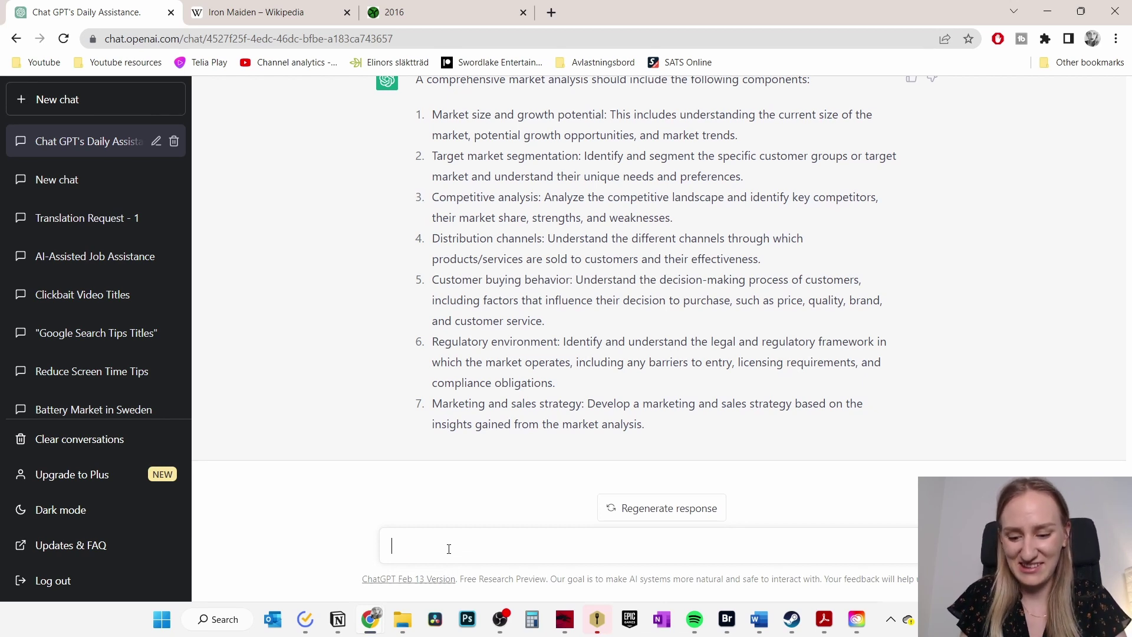
pyautogui.write('Can you do a market analysis of the Swedish ')
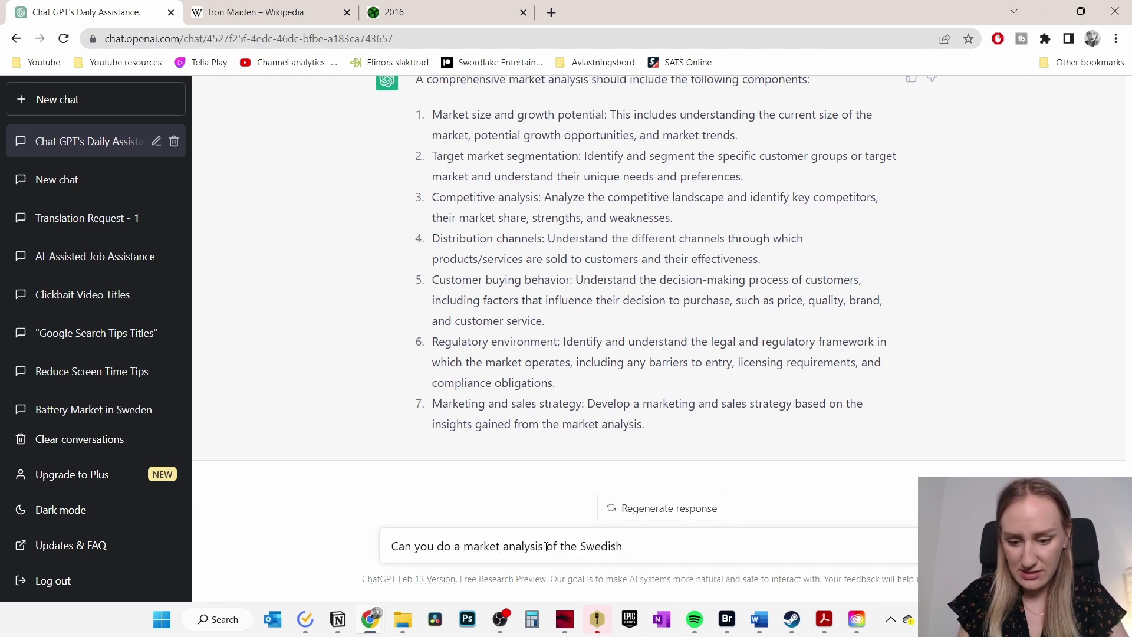
pyautogui.write('battery market?')
pyautogui.press('Return')
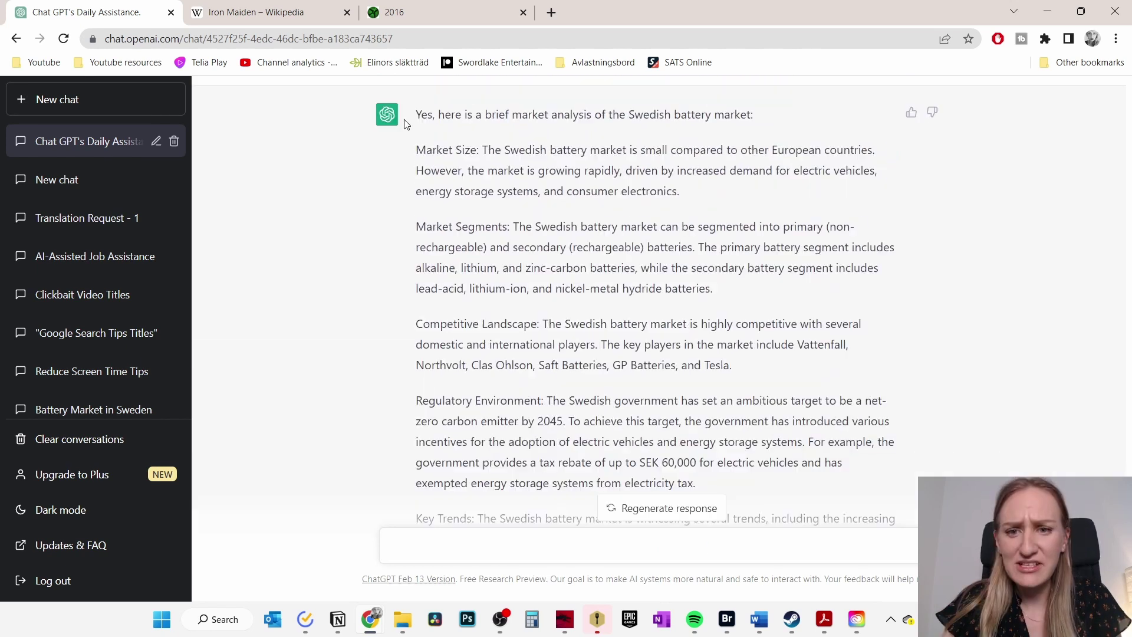
pyautogui.scroll(-3, 619, 212)
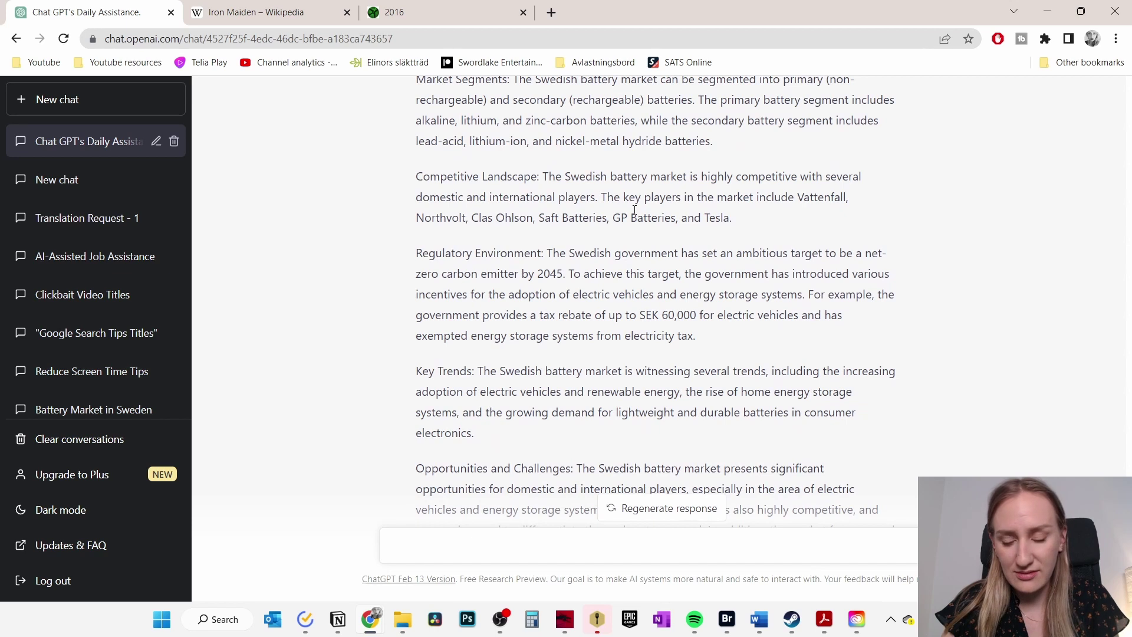
pyautogui.scroll(-3, 636, 213)
pyautogui.scroll(6, 646, 239)
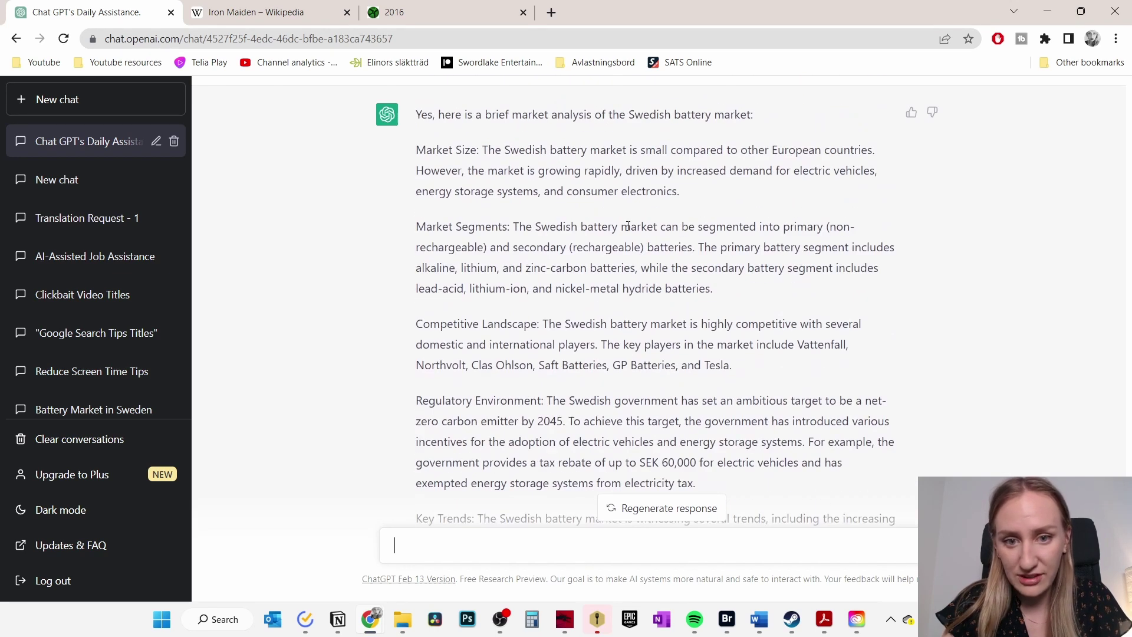
# Review the analysis's Market Size, Market Segments and Competitive Landscape sections
pyautogui.moveTo(515, 226)
pyautogui.mouseDown()
pyautogui.moveTo(696, 248)
pyautogui.moveTo(511, 217)
pyautogui.mouseUp()
pyautogui.click(736, 281)
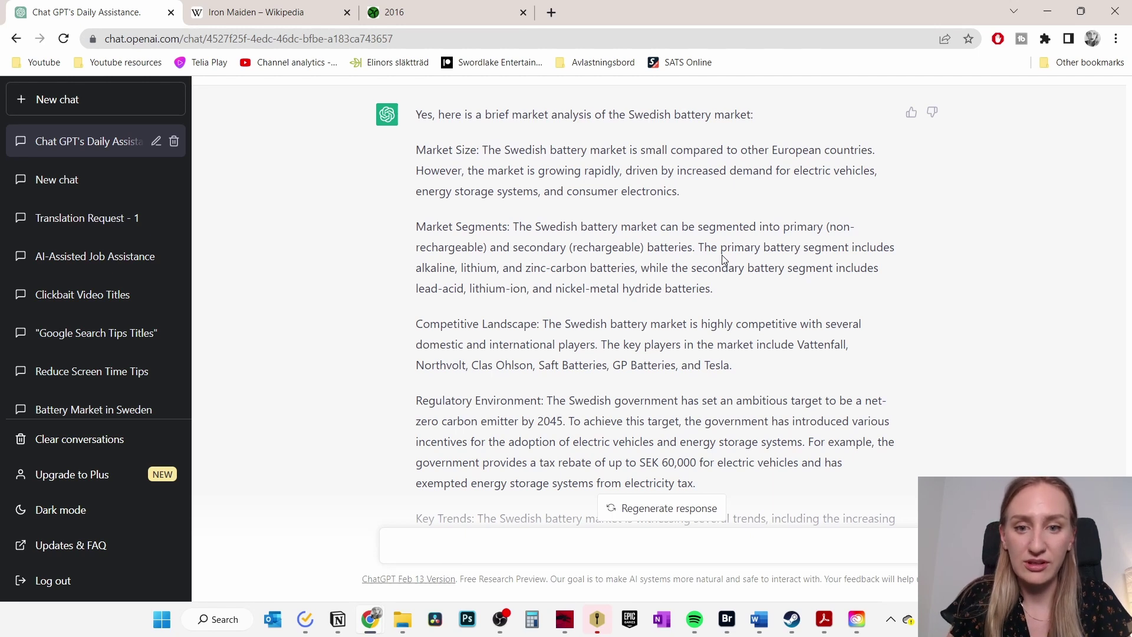
pyautogui.moveTo(680, 193); pyautogui.dragTo(411, 154)
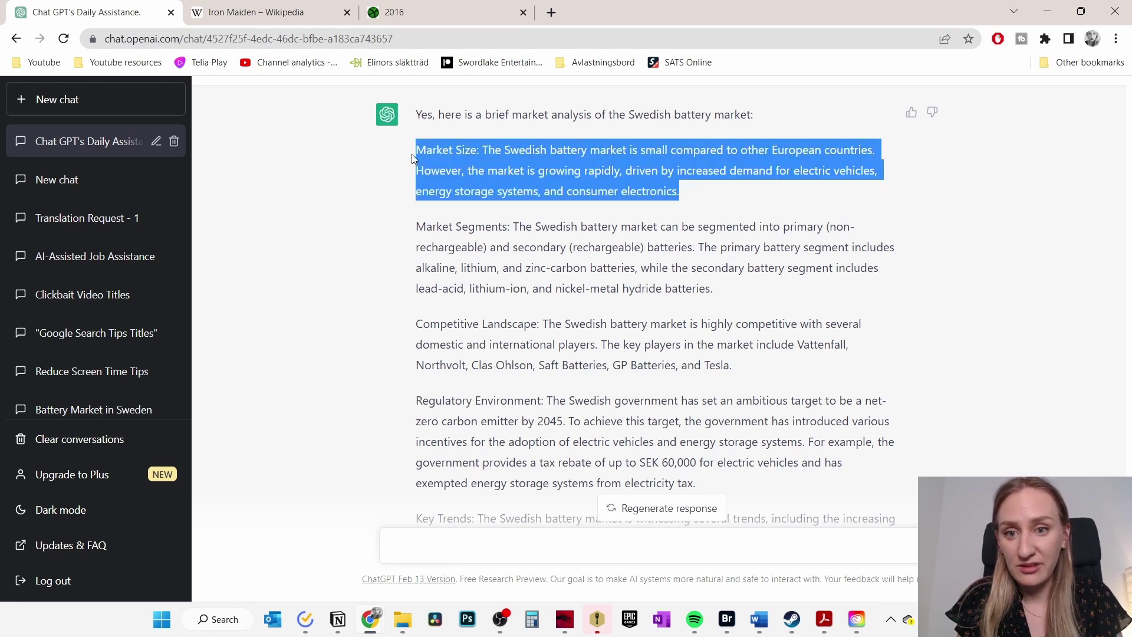
pyautogui.moveTo(713, 288); pyautogui.dragTo(411, 229)
pyautogui.click(498, 246)
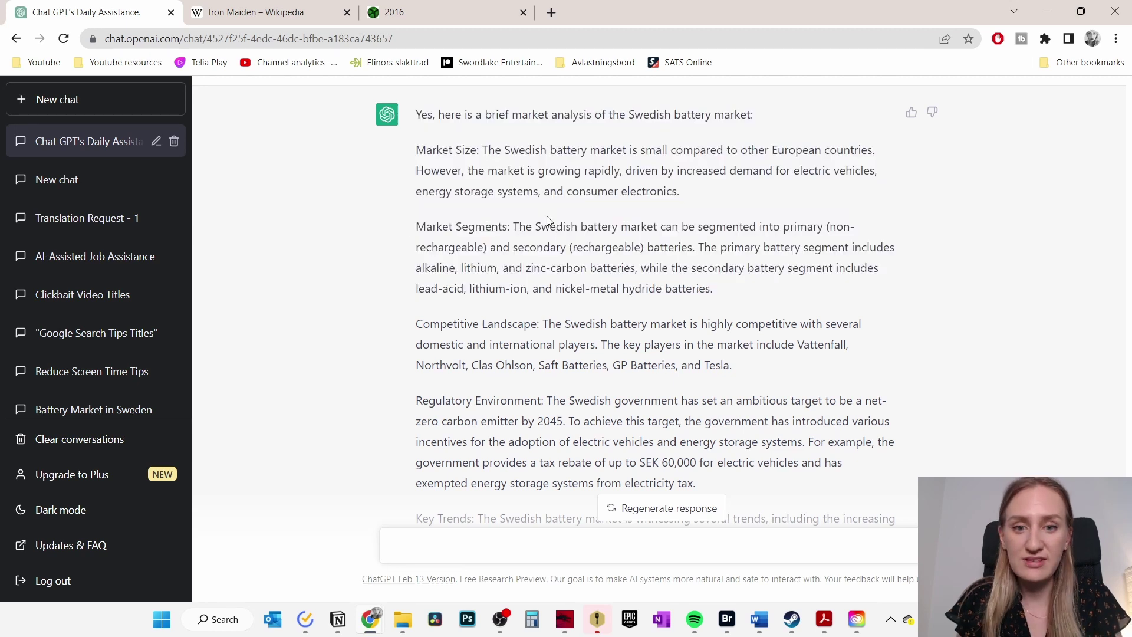
pyautogui.scroll(-3, 670, 269)
pyautogui.moveTo(732, 217); pyautogui.dragTo(414, 187)
pyautogui.click(455, 187)
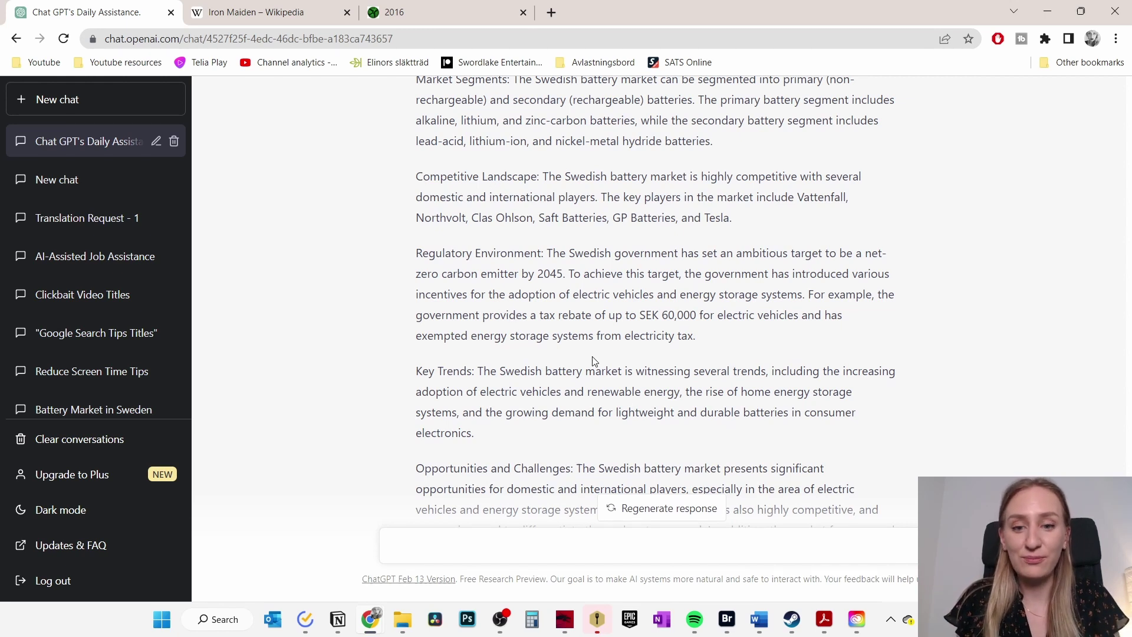
pyautogui.scroll(-3, 605, 336)
pyautogui.scroll(5, 565, 361)
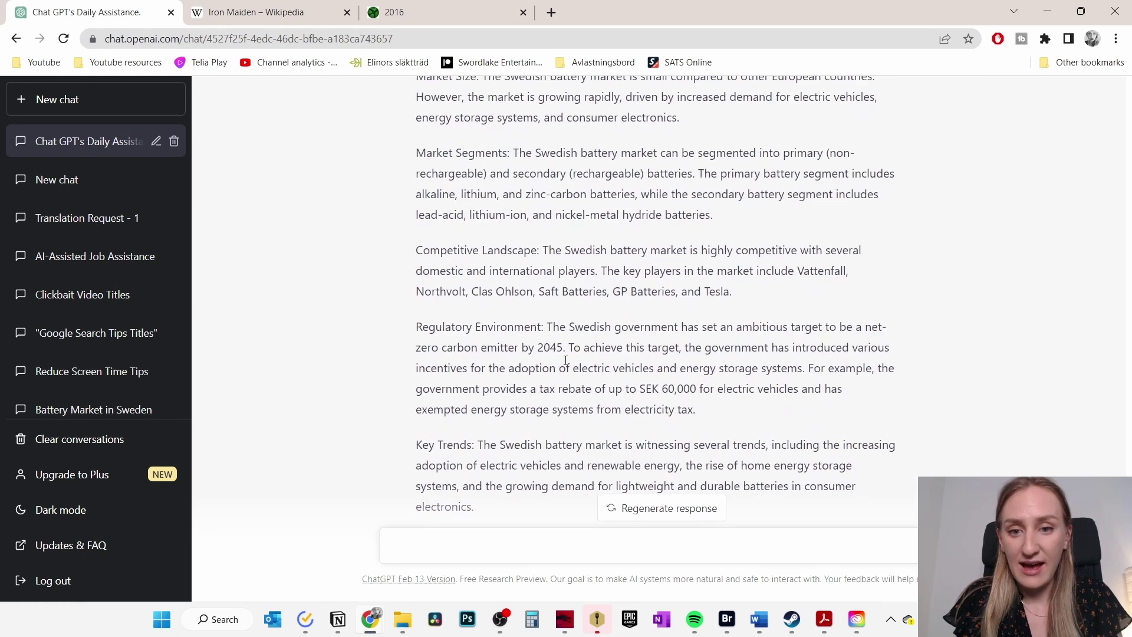
pyautogui.scroll(-5, 523, 462)
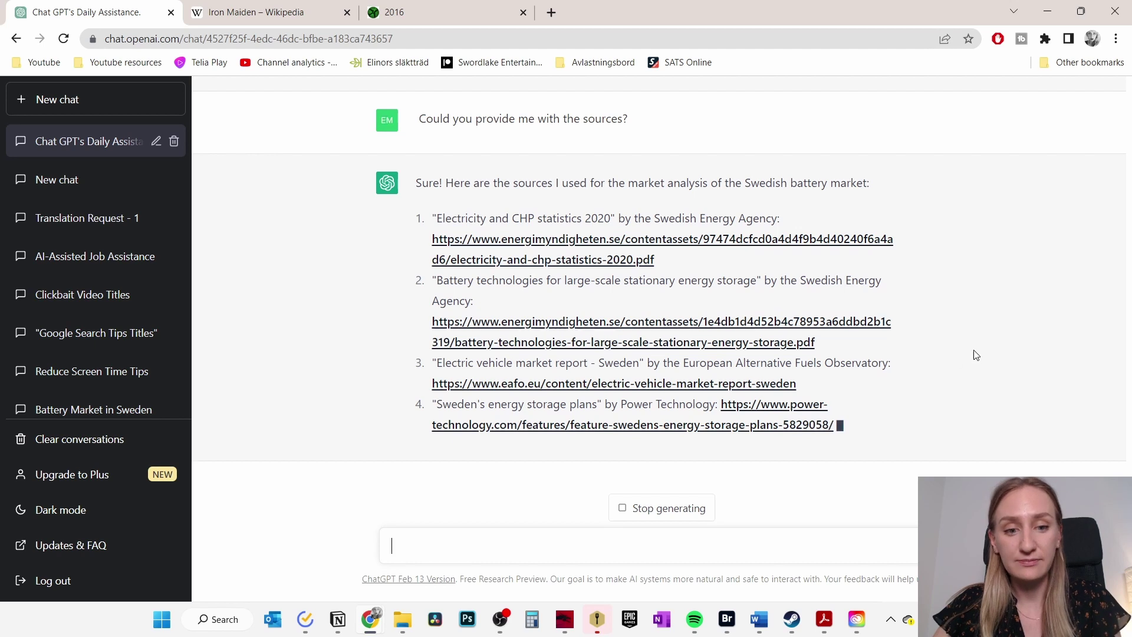
pyautogui.scroll(10, 667, 294)
pyautogui.scroll(-4, 714, 286)
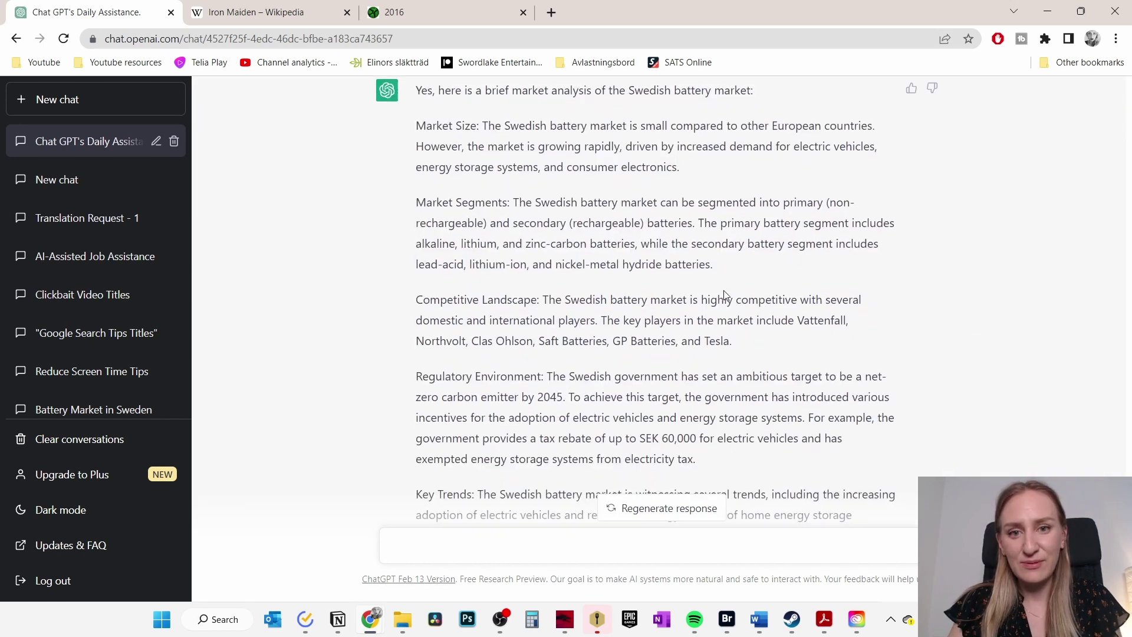
pyautogui.scroll(-8, 719, 283)
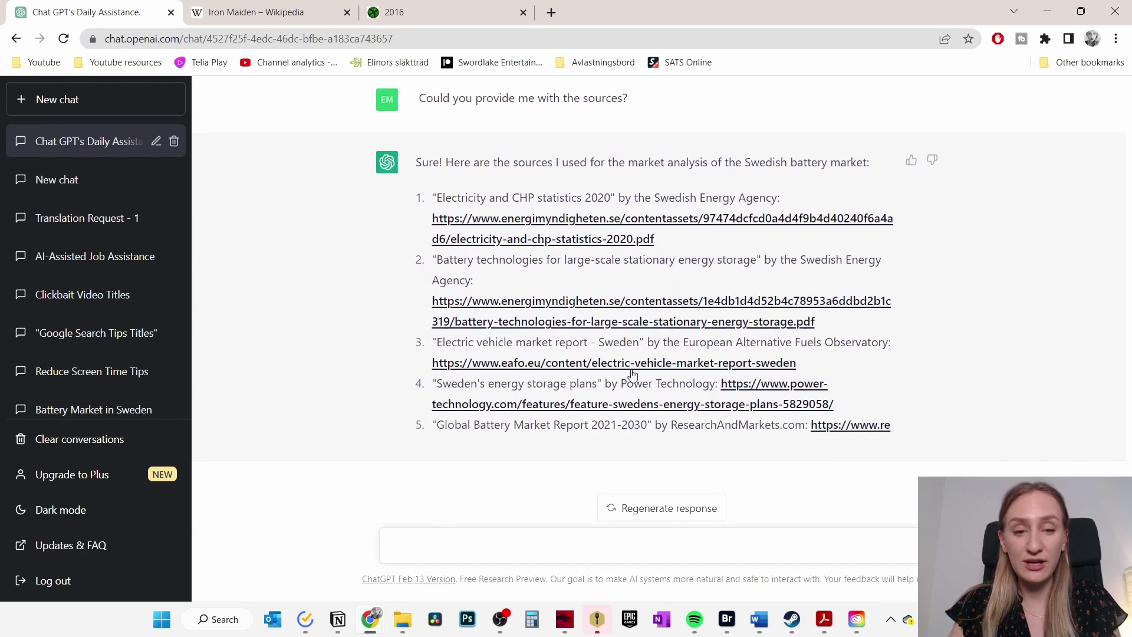
pyautogui.scroll(10, 973, 312)
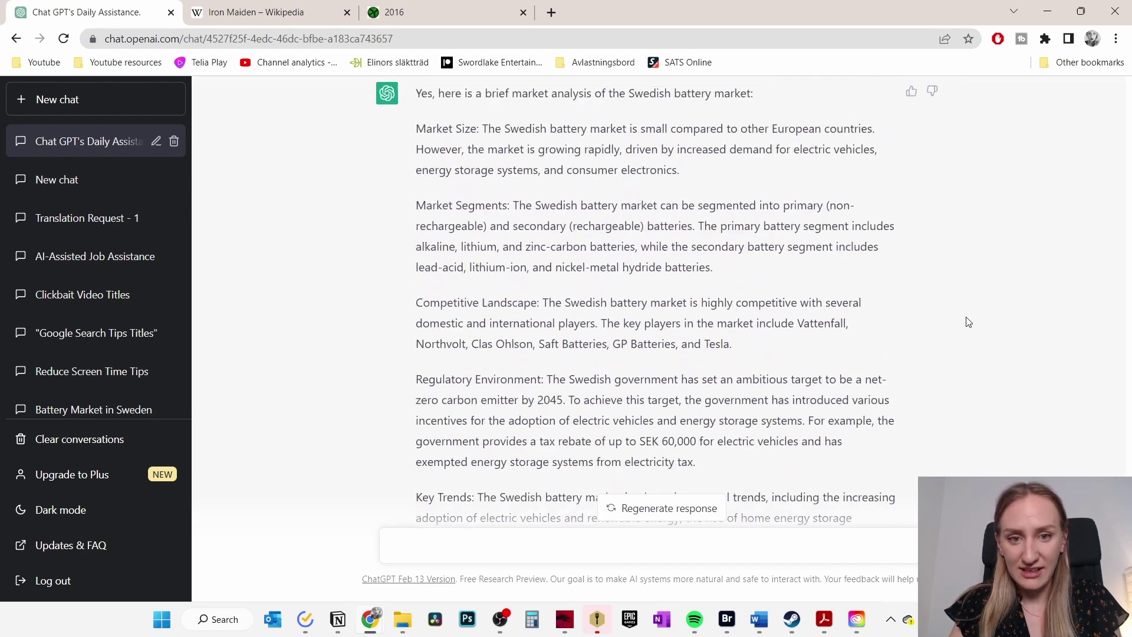
pyautogui.scroll(-2, 734, 274)
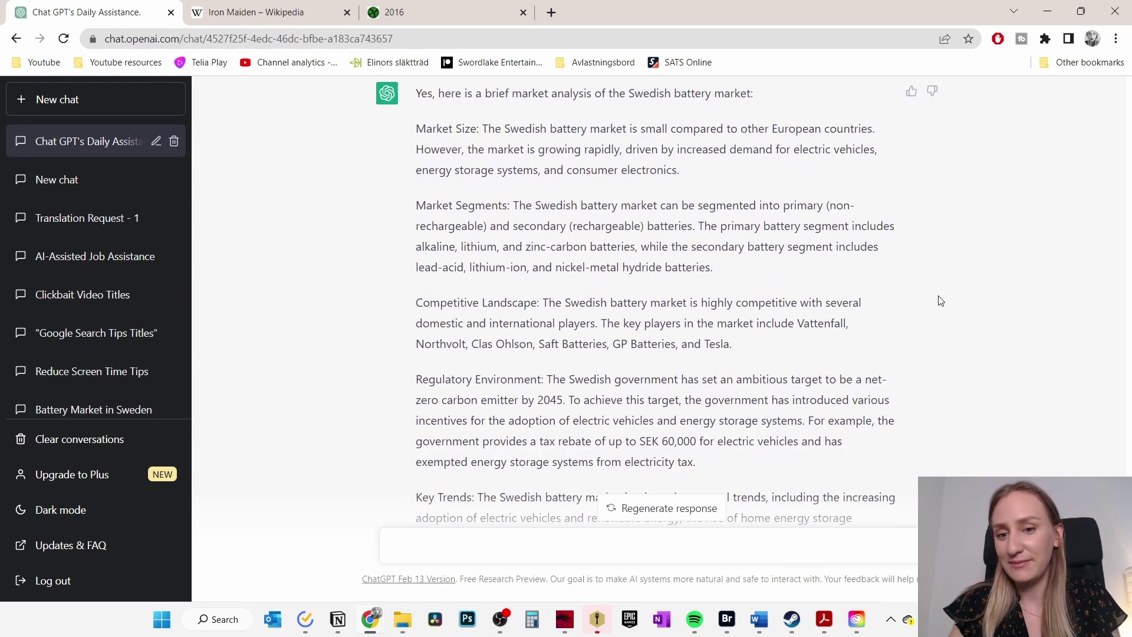
pyautogui.scroll(-1, 938, 300)
pyautogui.scroll(-7, 933, 286)
pyautogui.scroll(-1, 932, 286)
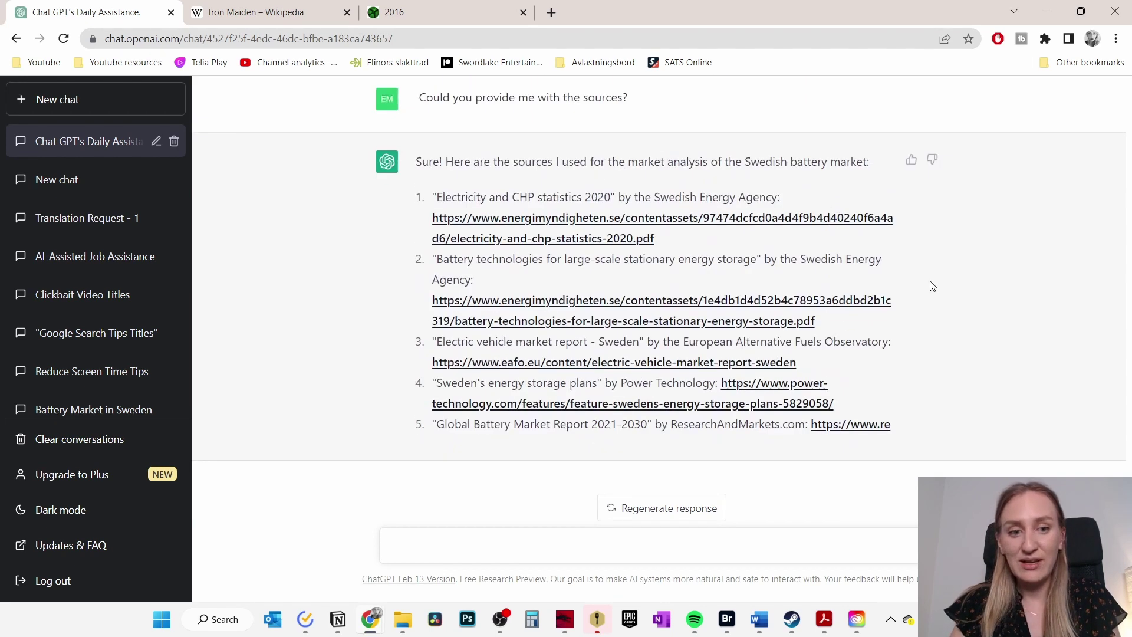
pyautogui.scroll(8, 714, 215)
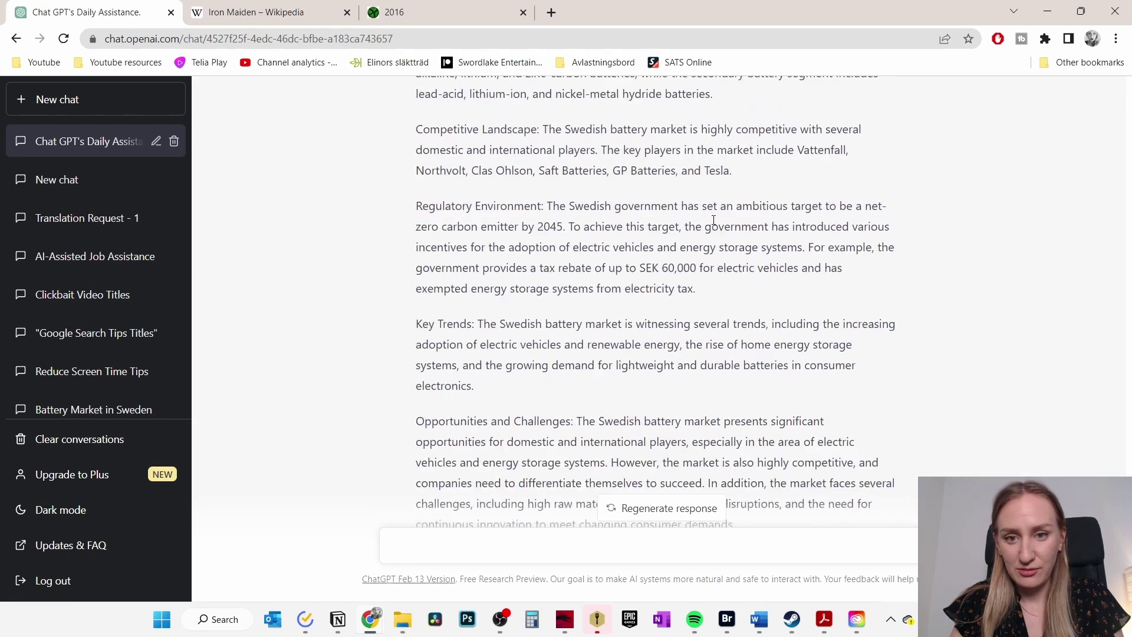
pyautogui.scroll(-2, 643, 299)
pyautogui.moveTo(423, 136); pyautogui.dragTo(767, 454)
pyautogui.scroll(3, 760, 259)
pyautogui.click(687, 317)
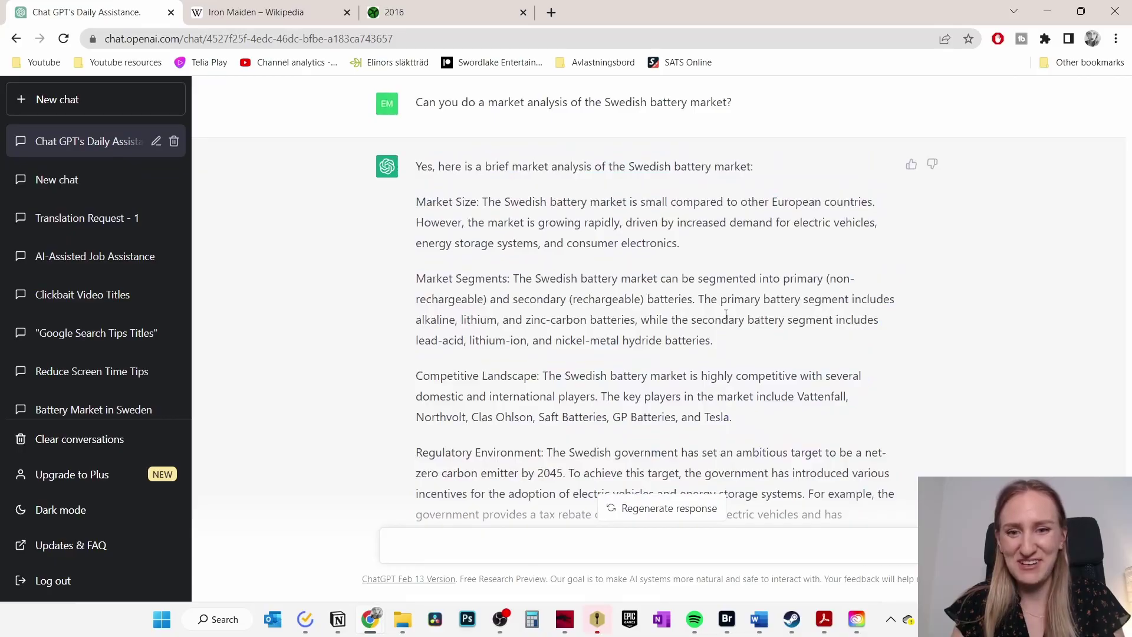
pyautogui.scroll(-10, 725, 314)
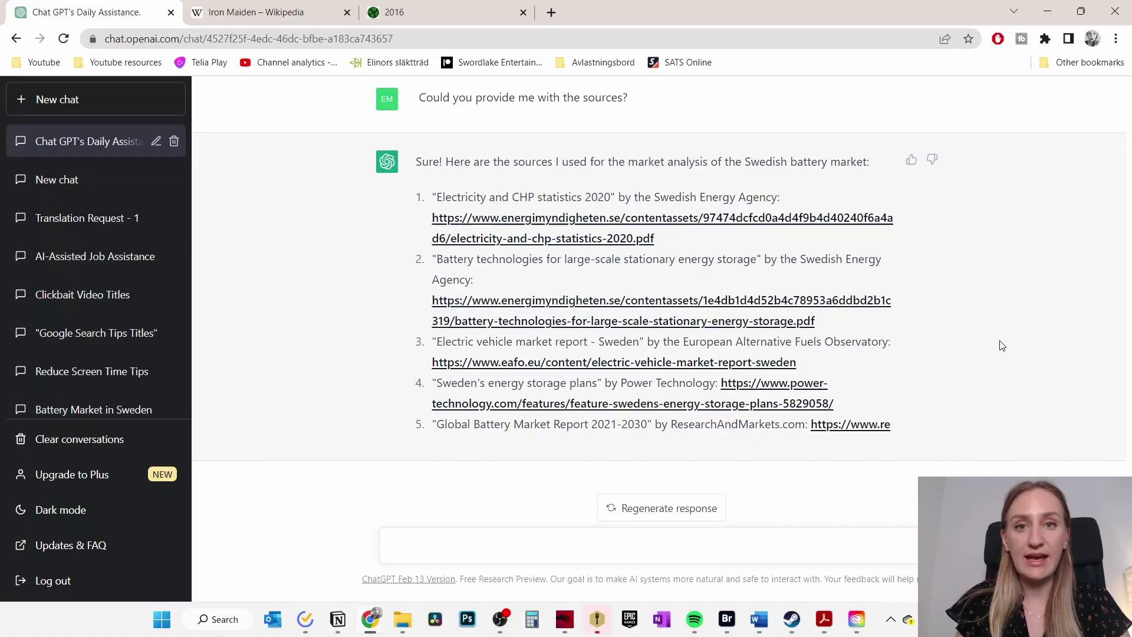
# Paste the paragraph about lacking time to finish the task and start writing the improvement request
pyautogui.click(469, 549)
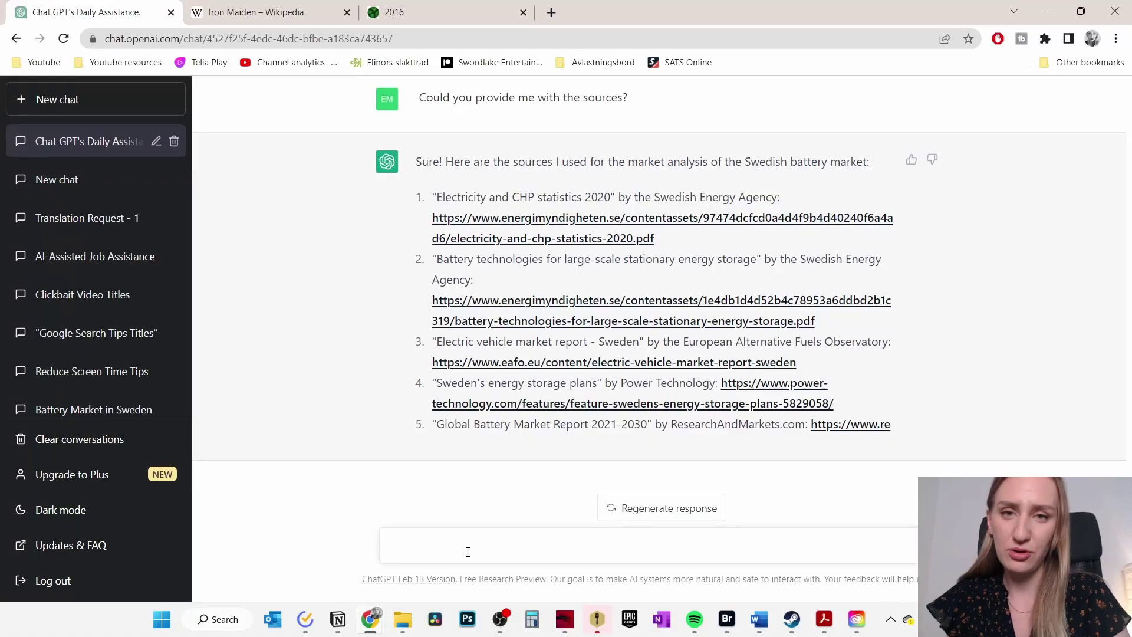
pyautogui.click(467, 552)
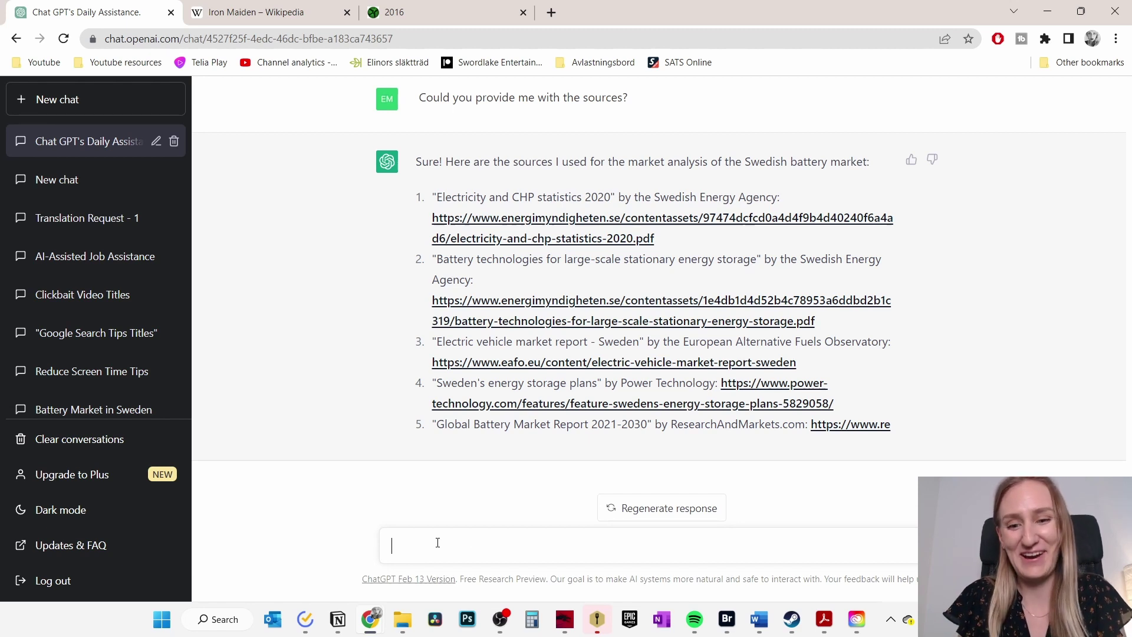
pyautogui.write('I do not have the time nor the experience to be able to complete this task before the end of the day. I have other things I really need to prioritise before I can get to this so maybe there is someone else who can help you?')
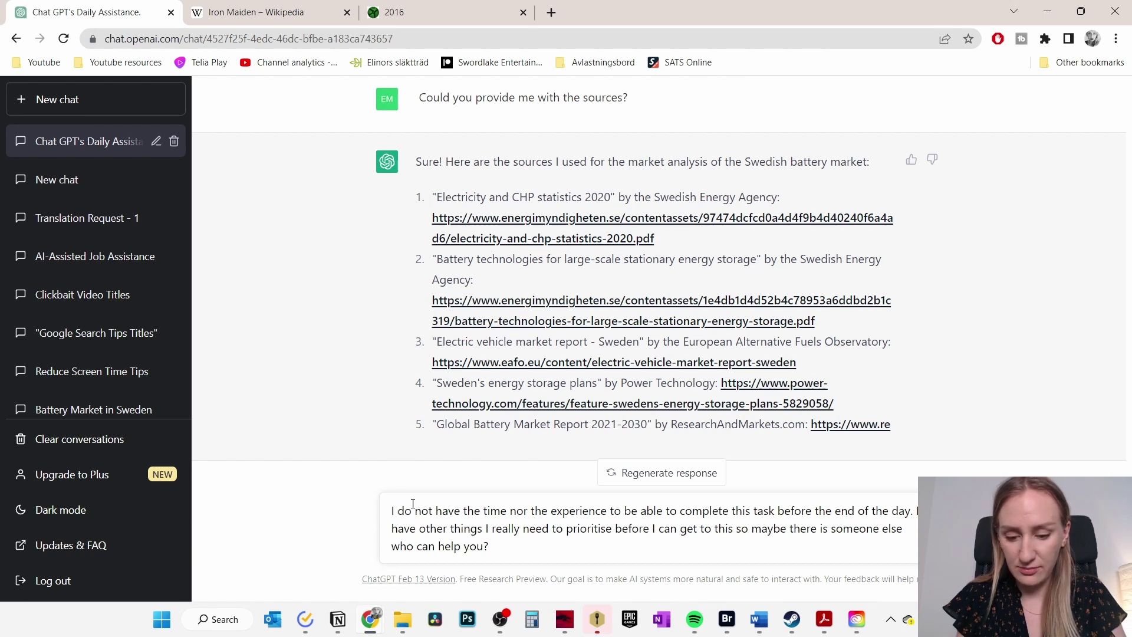
pyautogui.write('Can')
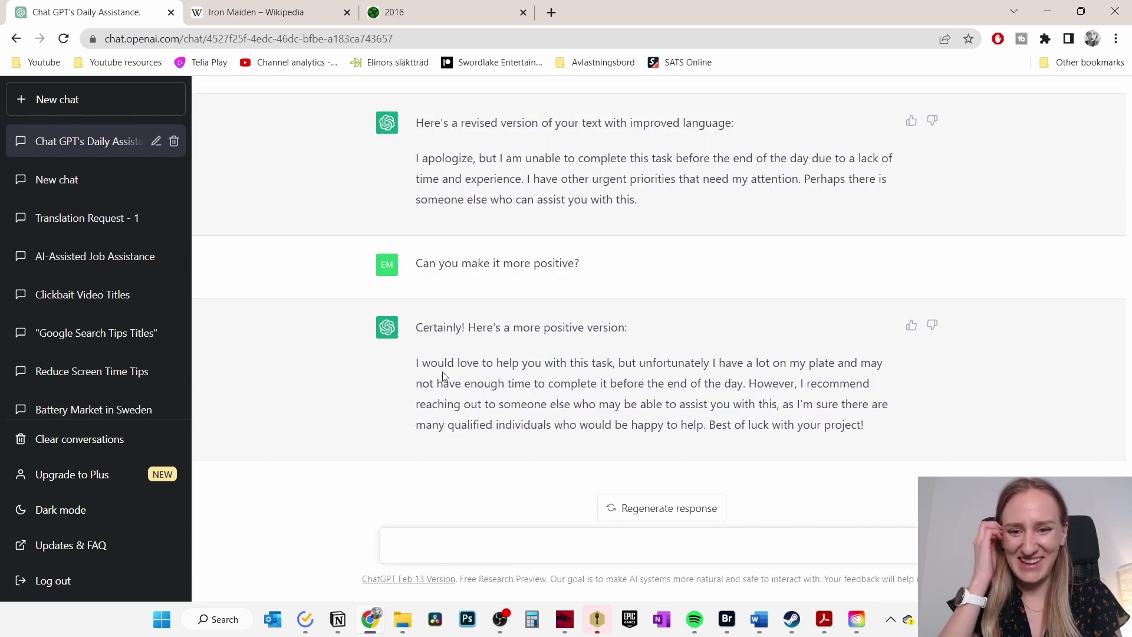
pyautogui.moveTo(418, 362); pyautogui.dragTo(882, 430)
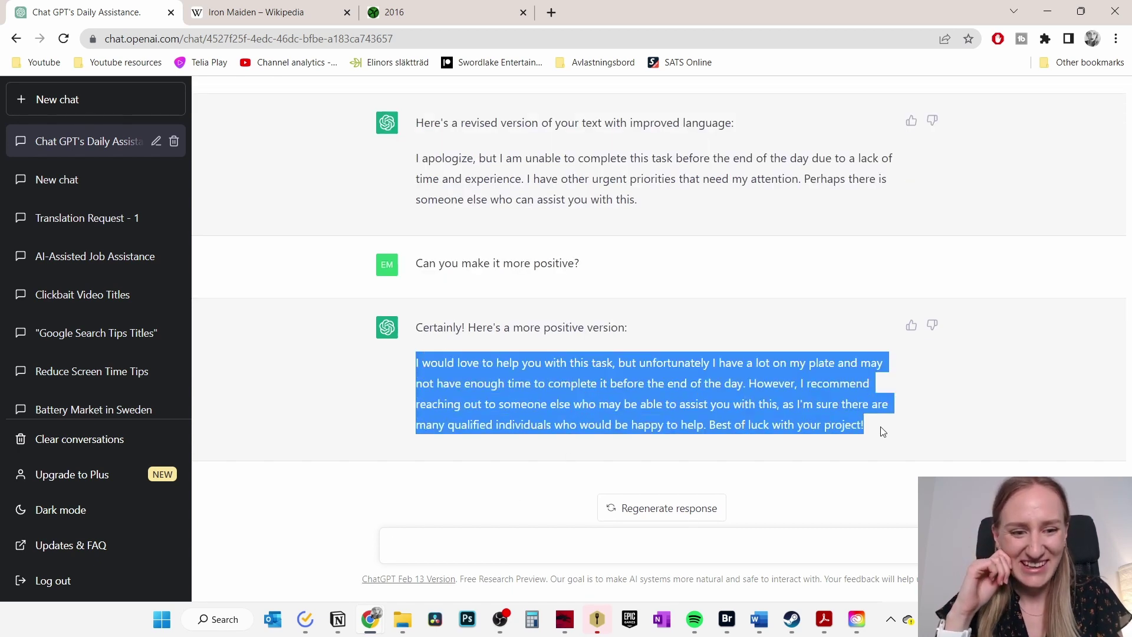
pyautogui.click(780, 394)
pyautogui.scroll(3, 700, 325)
pyautogui.scroll(1, 699, 325)
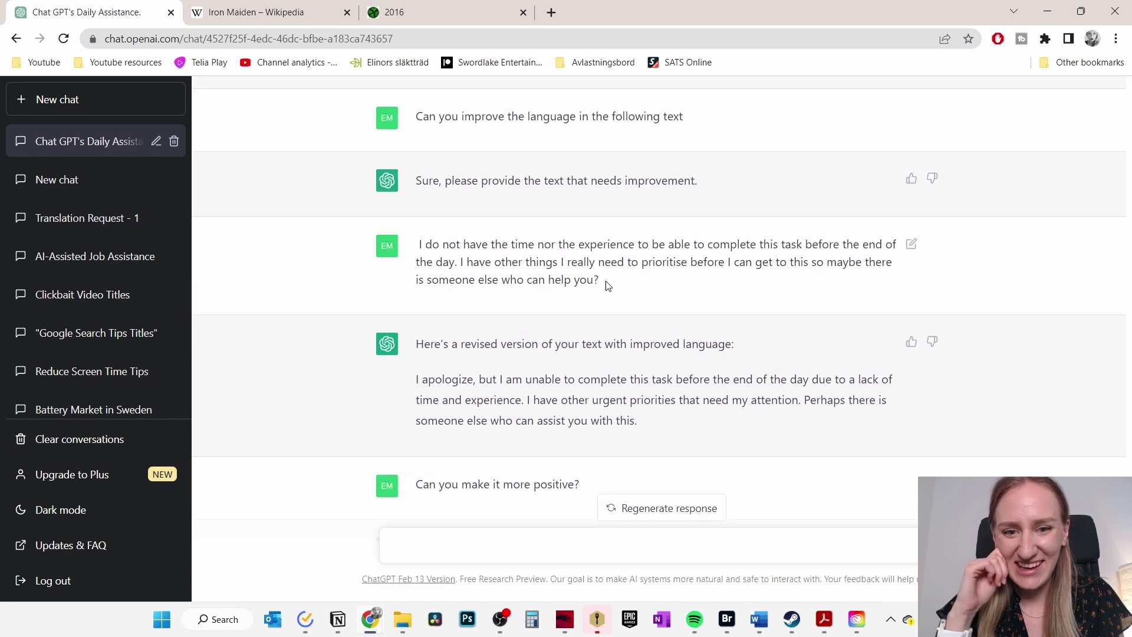
pyautogui.moveTo(608, 286); pyautogui.dragTo(417, 246)
pyautogui.click(518, 245)
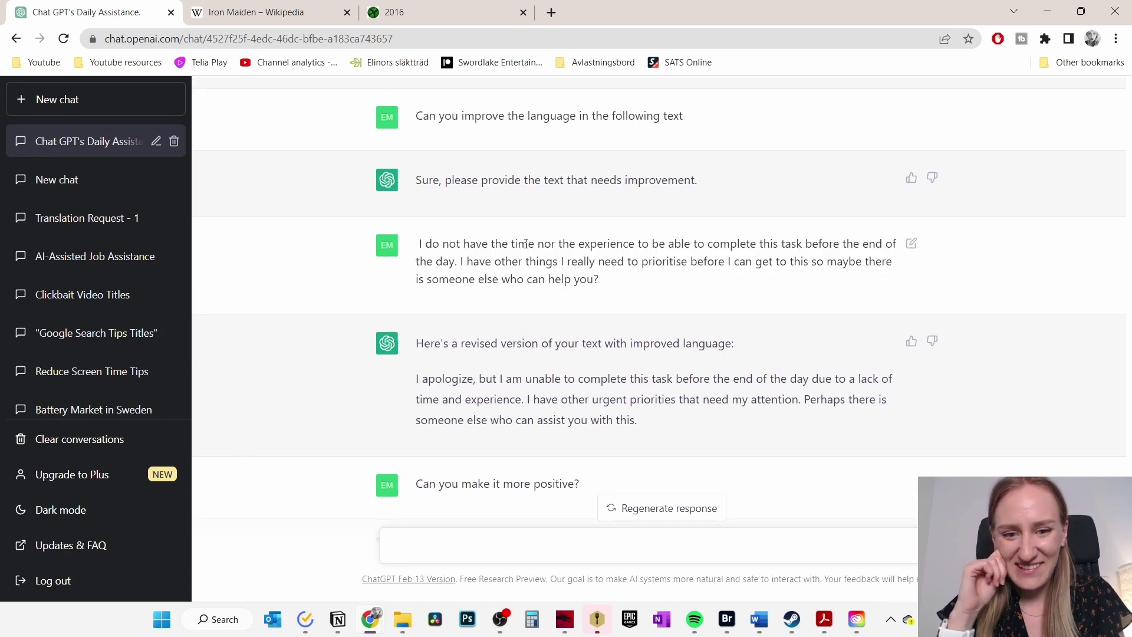
pyautogui.scroll(-3, 647, 262)
pyautogui.moveTo(650, 207); pyautogui.dragTo(416, 160)
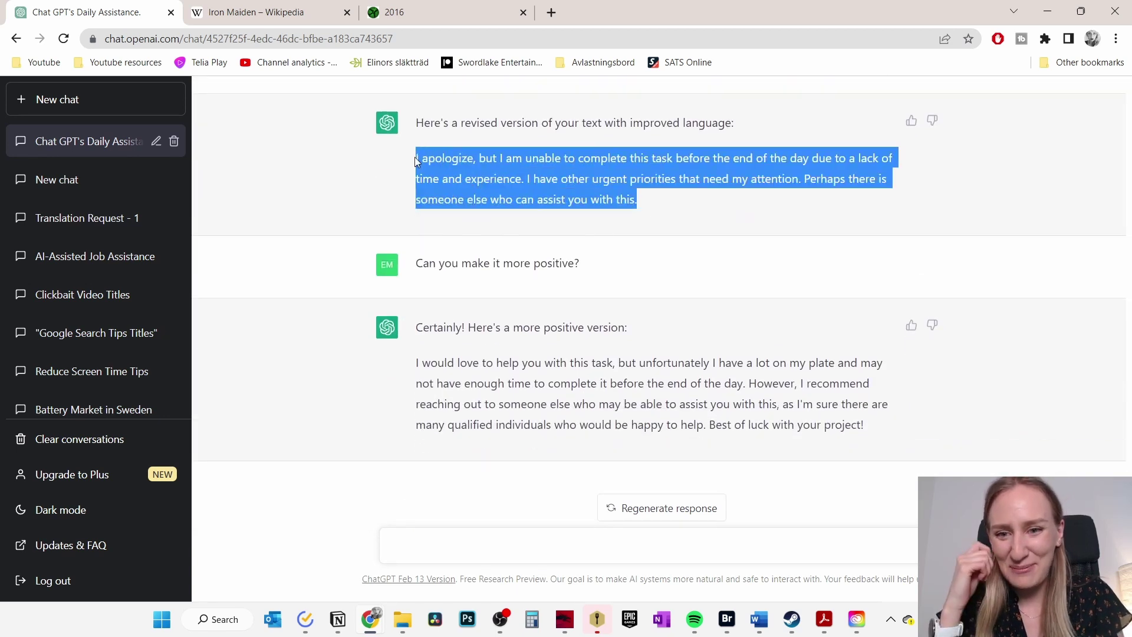
pyautogui.click(416, 354)
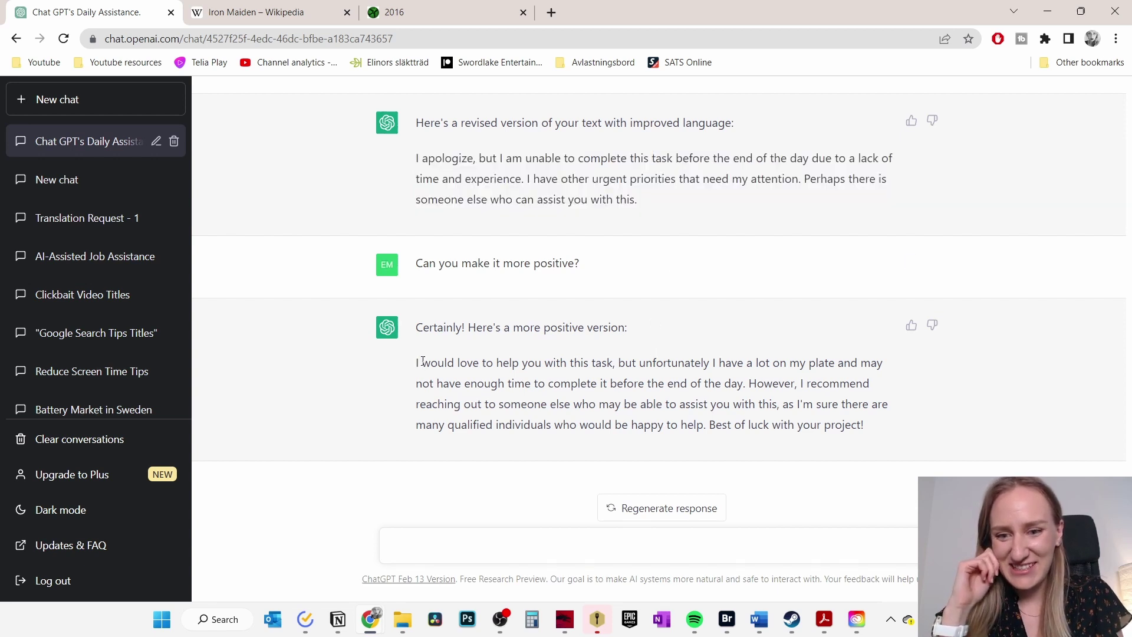
pyautogui.moveTo(416, 364); pyautogui.dragTo(888, 432)
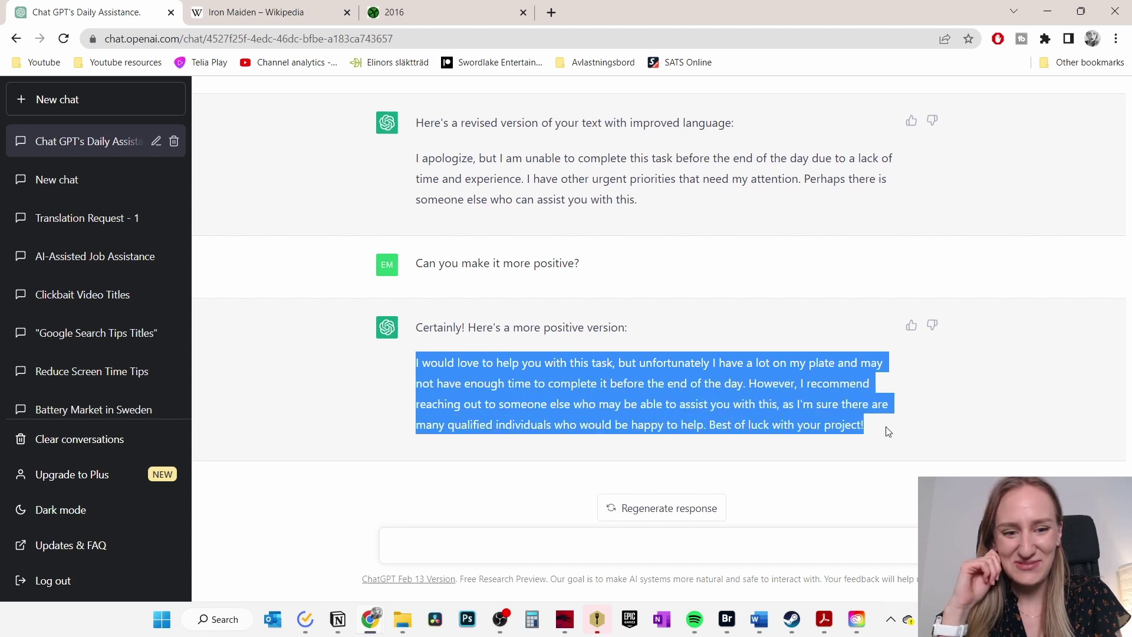
pyautogui.click(743, 387)
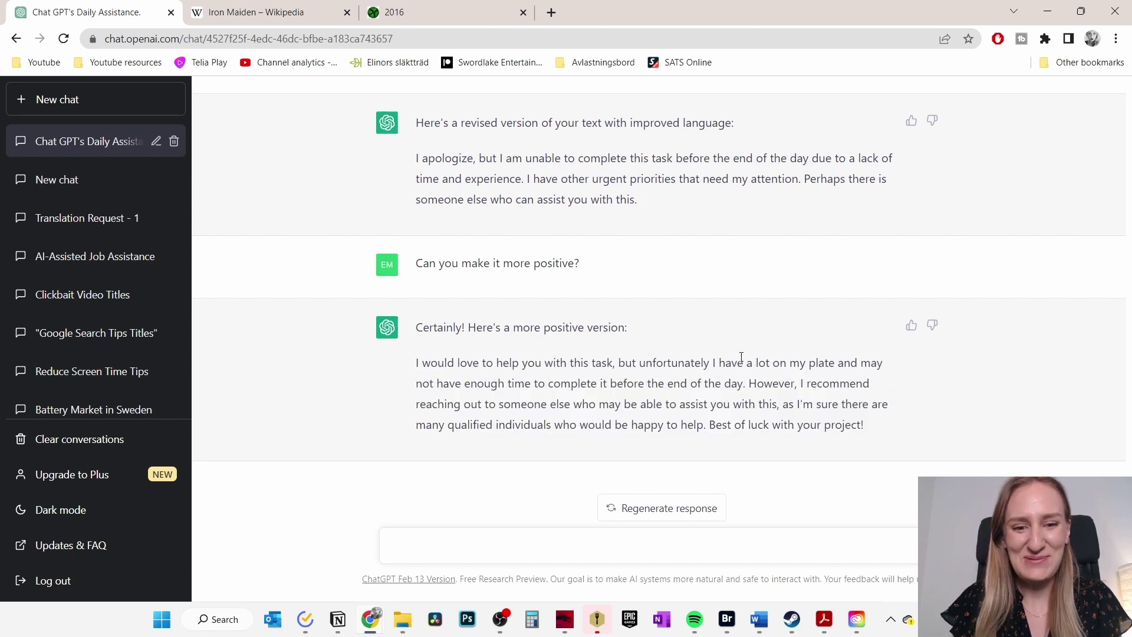